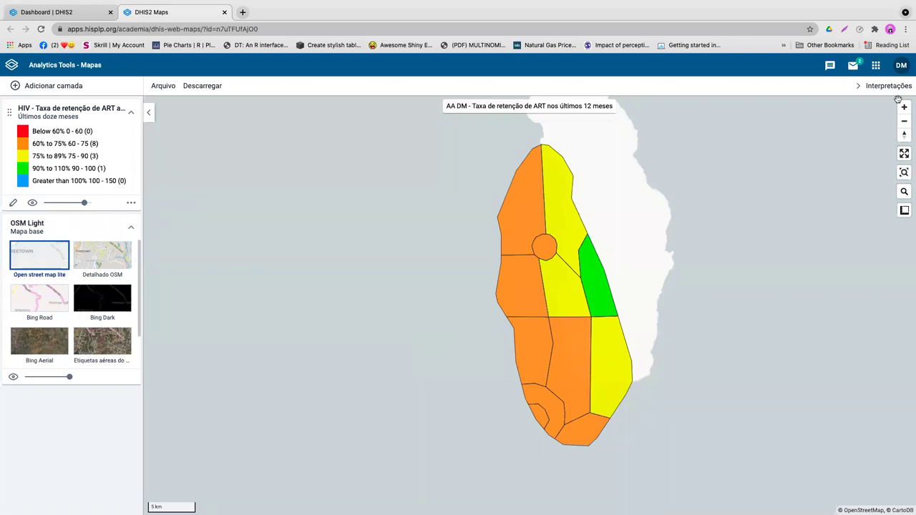
- View the map's details and interpretations, and hide them again
{"action": "left_click", "coordinate": [867, 92]}
{"action": "left_click", "coordinate": [867, 92]}
{"action": "left_click", "coordinate": [885, 87]}
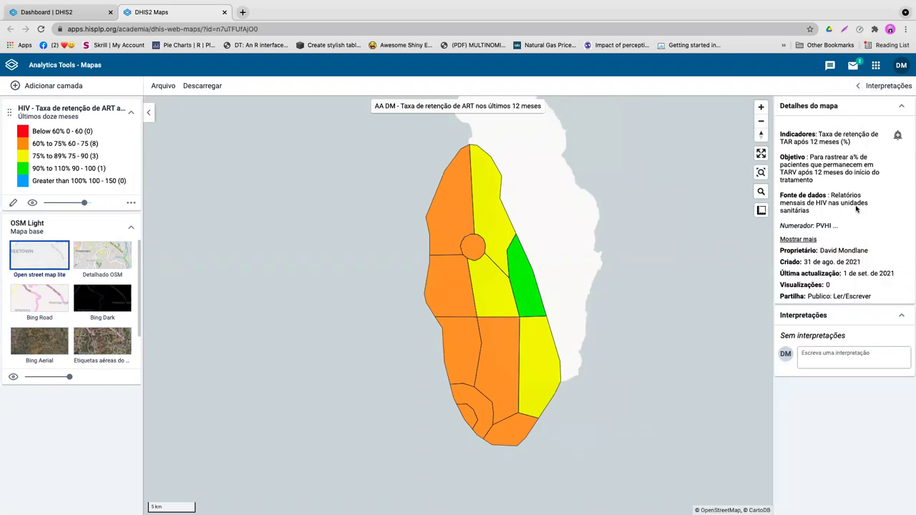
{"action": "left_click", "coordinate": [884, 86]}
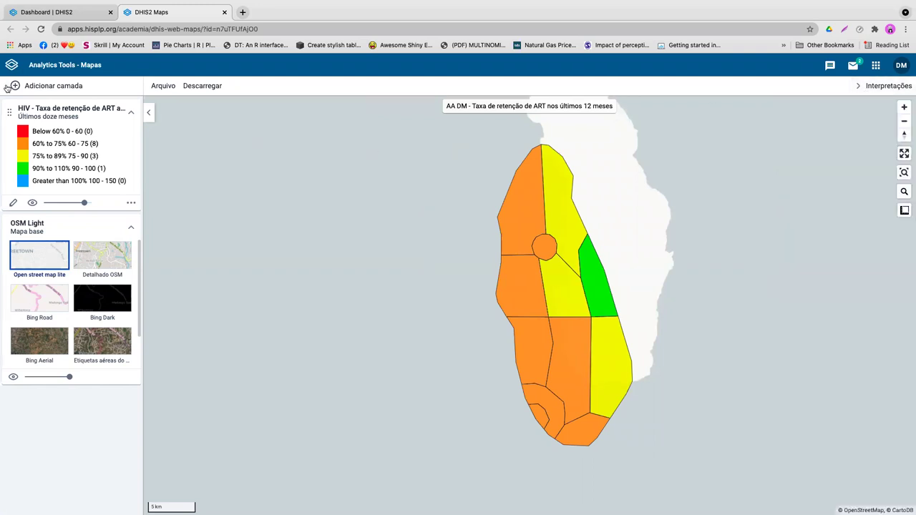
- Return to the HIV Nacional dashboard and locate the "AA DM - Taxa de retenção de ART nos últimos 12 meses" map
{"action": "left_click", "coordinate": [13, 63]}
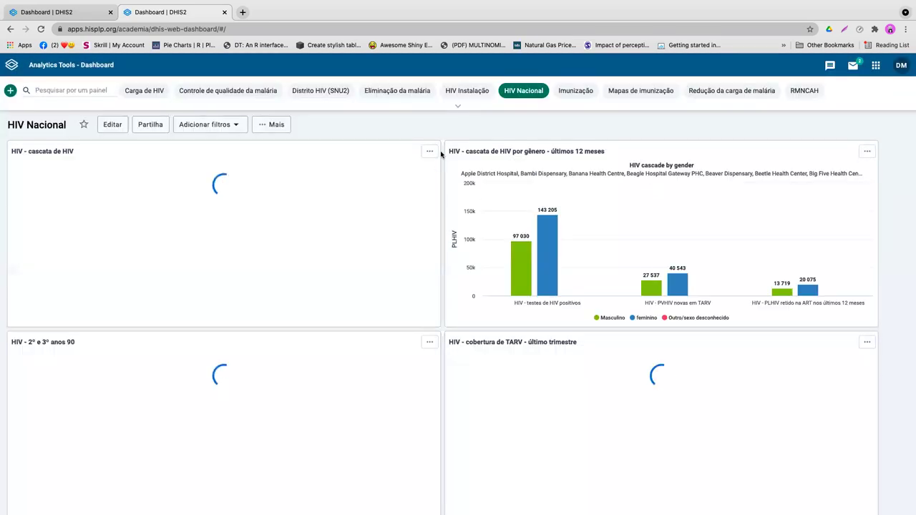
{"action": "scroll", "coordinate": [441, 156], "scroll_direction": "down", "scroll_amount": 1}
{"action": "scroll", "coordinate": [442, 155], "scroll_direction": "down", "scroll_amount": 5}
{"action": "scroll", "coordinate": [442, 155], "scroll_direction": "up", "scroll_amount": 5}
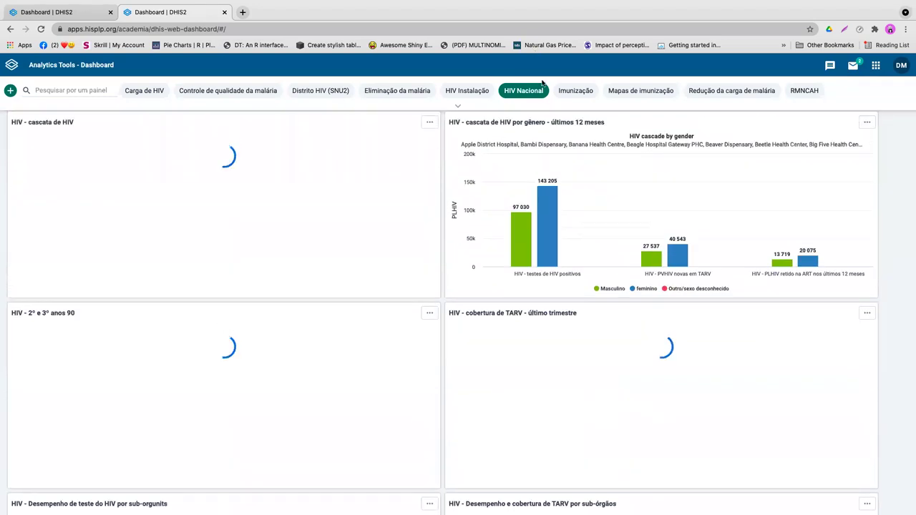
{"action": "scroll", "coordinate": [441, 138], "scroll_direction": "up", "scroll_amount": 1}
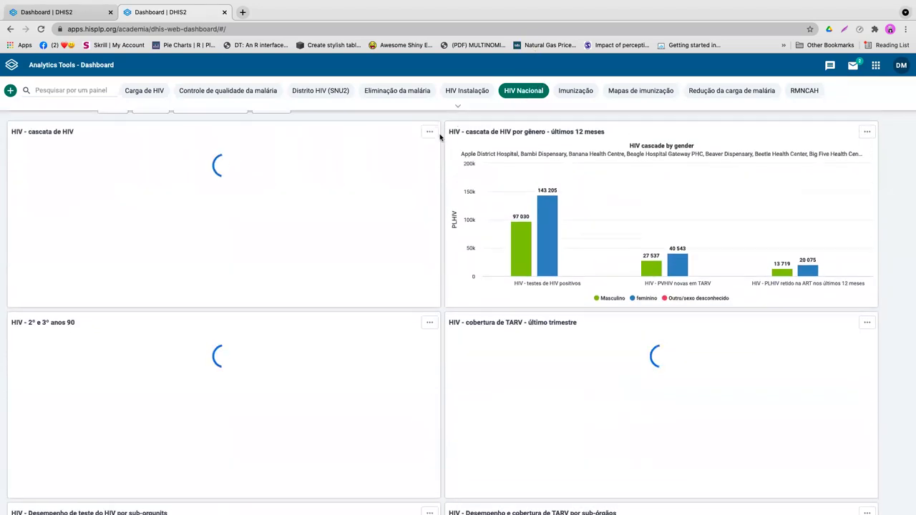
{"action": "scroll", "coordinate": [440, 138], "scroll_direction": "down", "scroll_amount": 2}
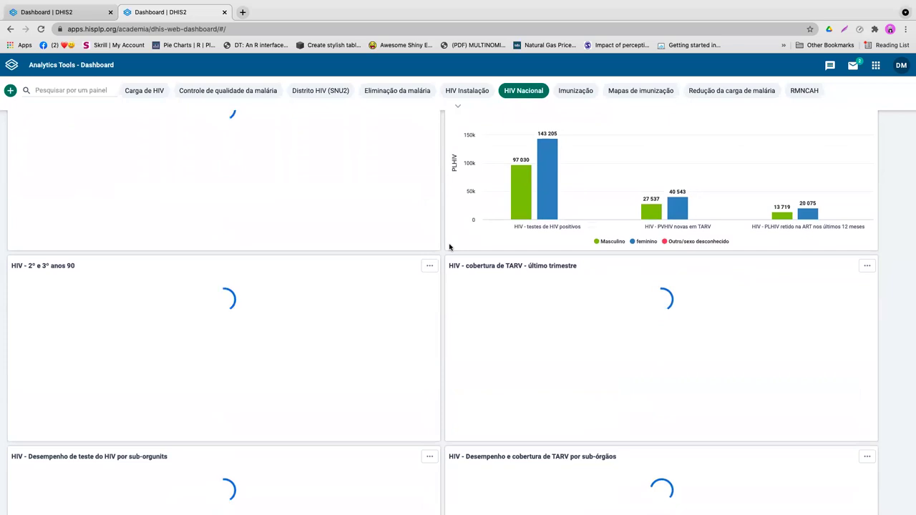
{"action": "scroll", "coordinate": [449, 247], "scroll_direction": "down", "scroll_amount": 1}
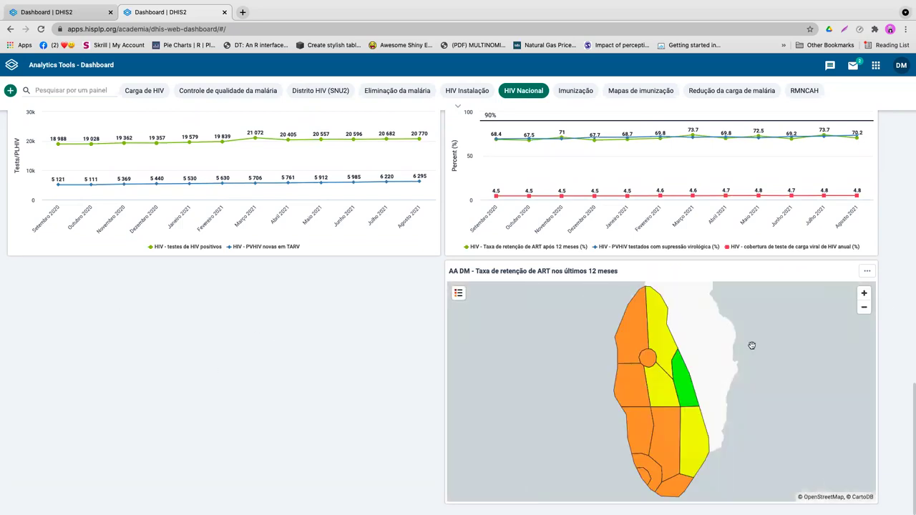
{"action": "scroll", "coordinate": [885, 346], "scroll_direction": "down", "scroll_amount": 1}
- Show the interpretations and details of the AA DM map on the dashboard and expand its full description
{"action": "left_click", "coordinate": [867, 272]}
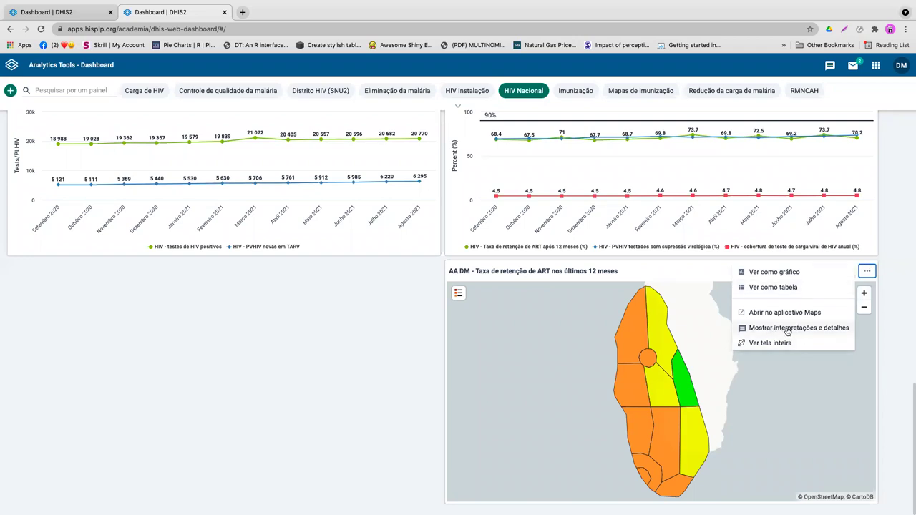
{"action": "left_click", "coordinate": [812, 329]}
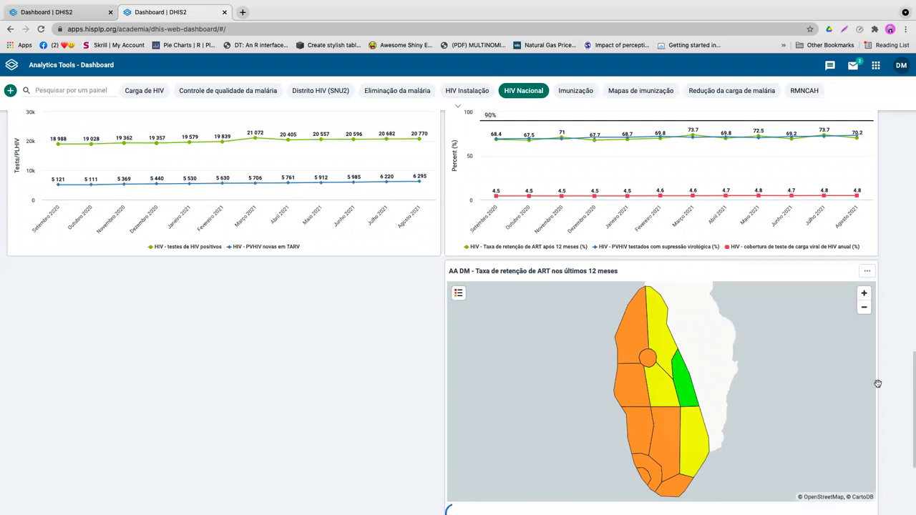
{"action": "scroll", "coordinate": [890, 407], "scroll_direction": "down", "scroll_amount": 5}
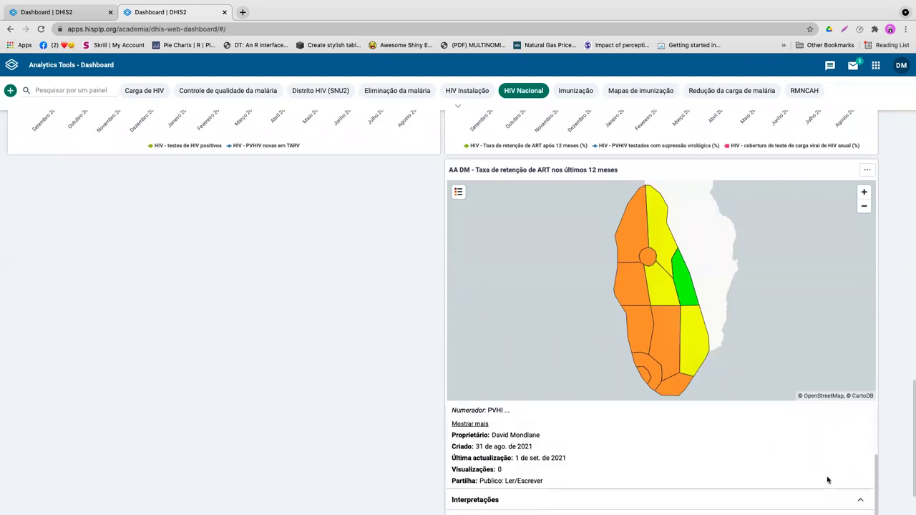
{"action": "scroll", "coordinate": [609, 429], "scroll_direction": "up", "scroll_amount": 1}
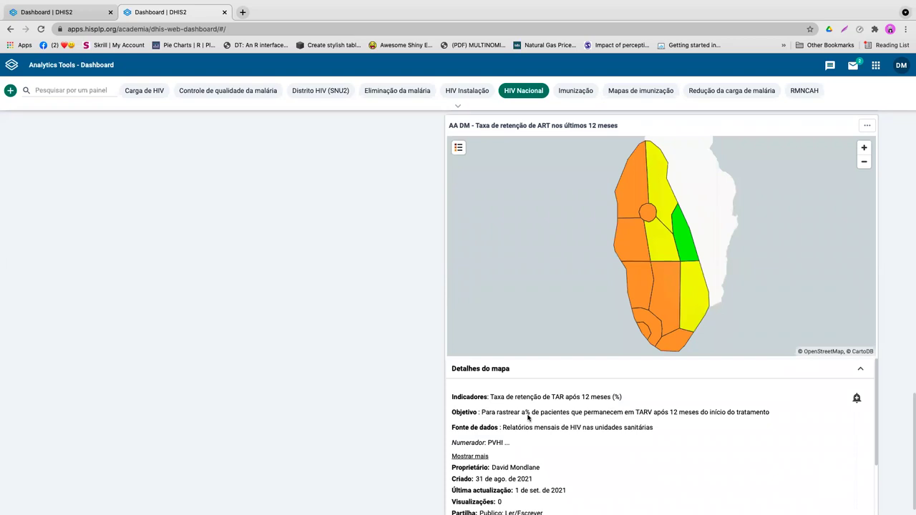
{"action": "left_click", "coordinate": [484, 457]}
{"action": "scroll", "coordinate": [562, 458], "scroll_direction": "down", "scroll_amount": 2}
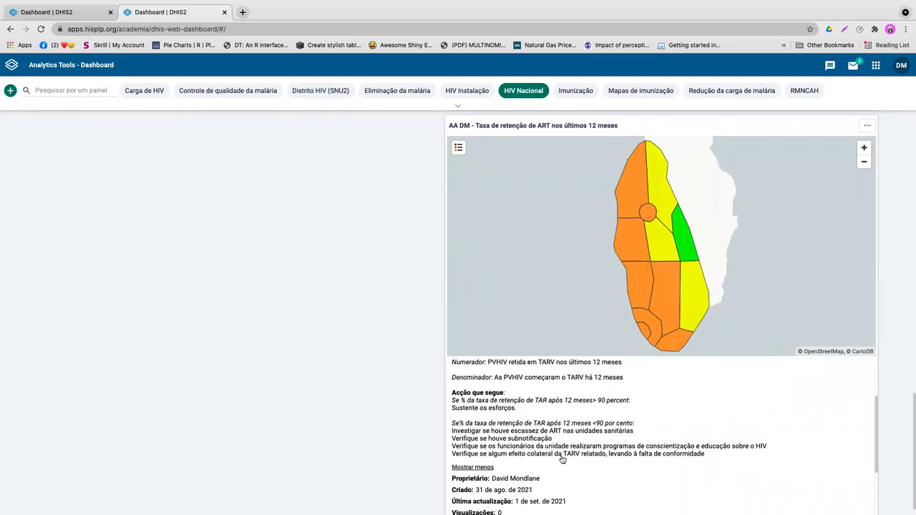
{"action": "scroll", "coordinate": [576, 406], "scroll_direction": "down", "scroll_amount": 2}
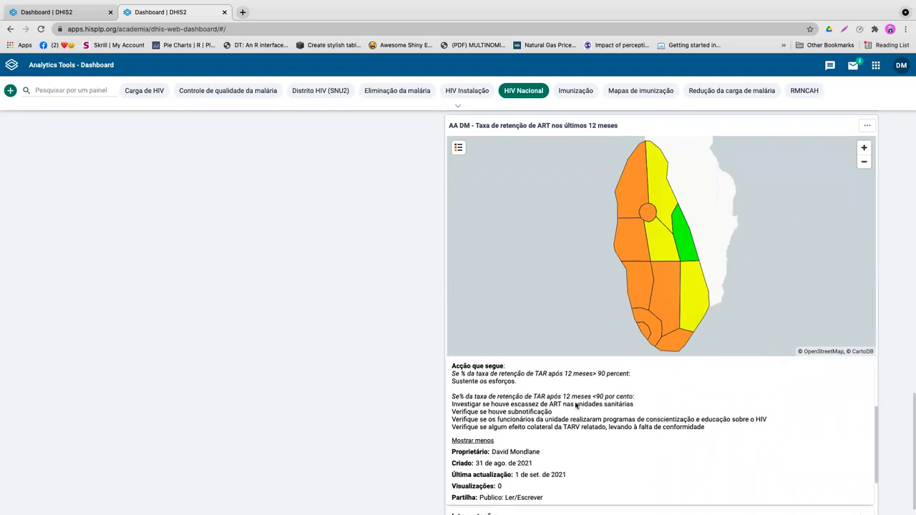
{"action": "scroll", "coordinate": [576, 408], "scroll_direction": "up", "scroll_amount": 5}
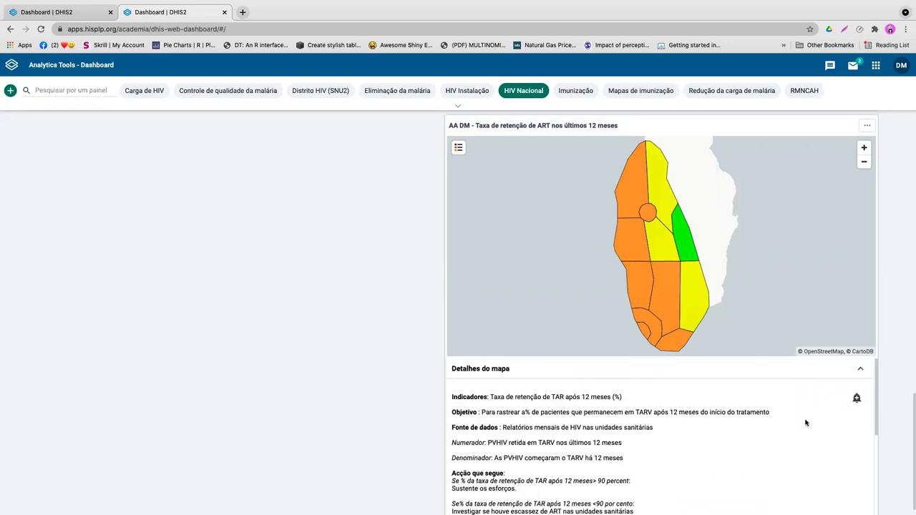
- Subscribe to the AA DM map and open the field for writing an interpretation
{"action": "left_click", "coordinate": [857, 399]}
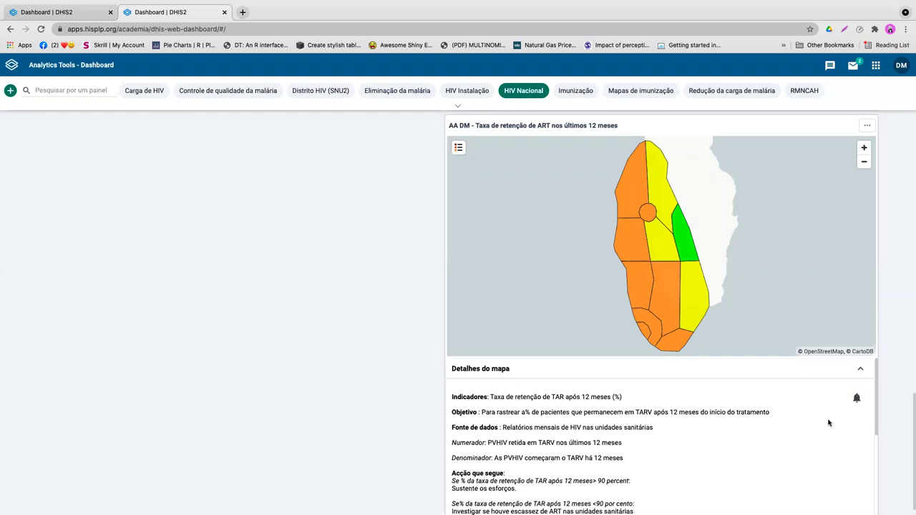
{"action": "scroll", "coordinate": [829, 423], "scroll_direction": "down", "scroll_amount": 5}
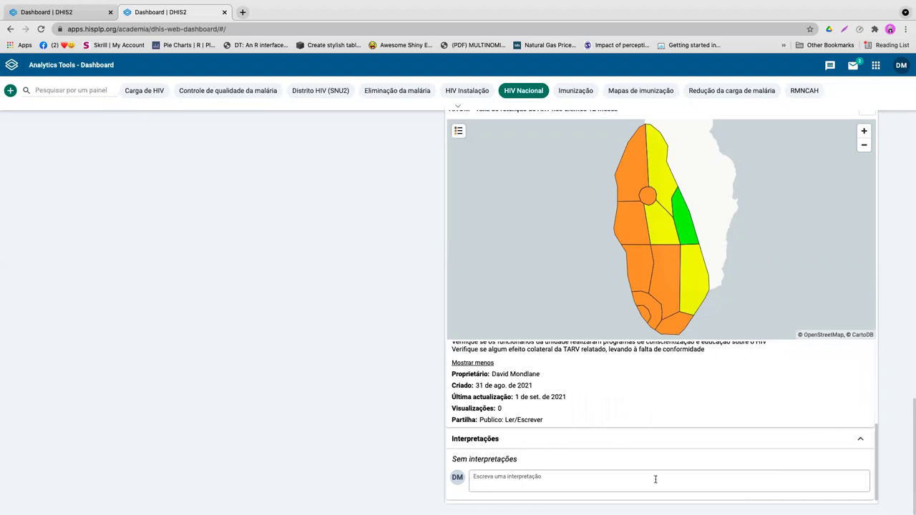
{"action": "left_click", "coordinate": [655, 480]}
{"action": "scroll", "coordinate": [701, 417], "scroll_direction": "up", "scroll_amount": 2}
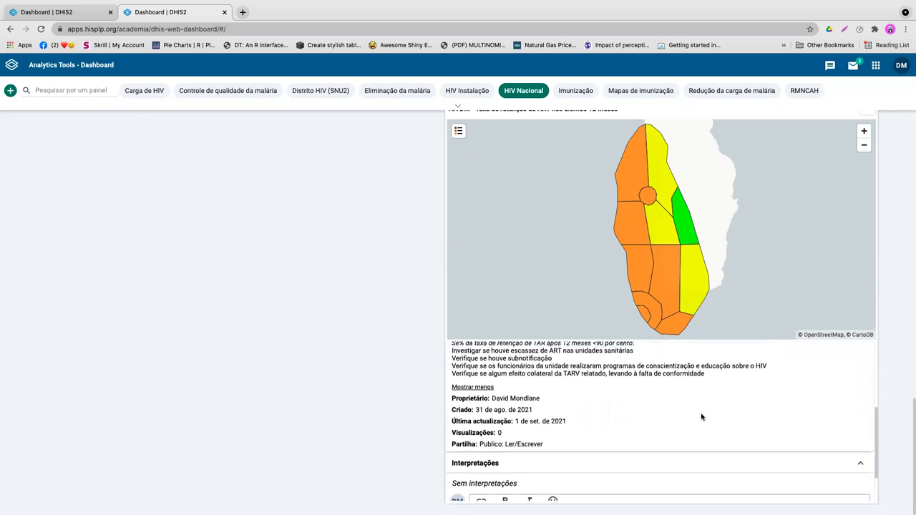
{"action": "scroll", "coordinate": [702, 417], "scroll_direction": "up", "scroll_amount": 3}
{"action": "scroll", "coordinate": [731, 414], "scroll_direction": "up", "scroll_amount": 2}
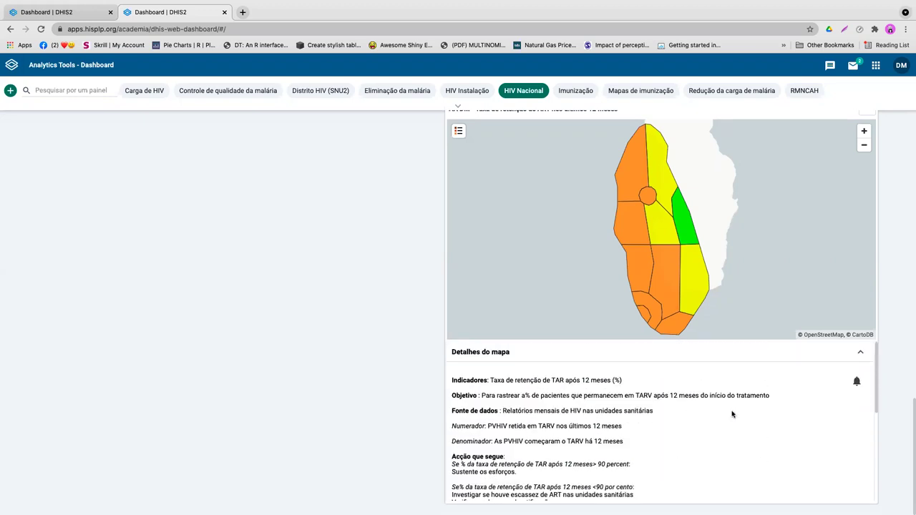
{"action": "left_click", "coordinate": [852, 390]}
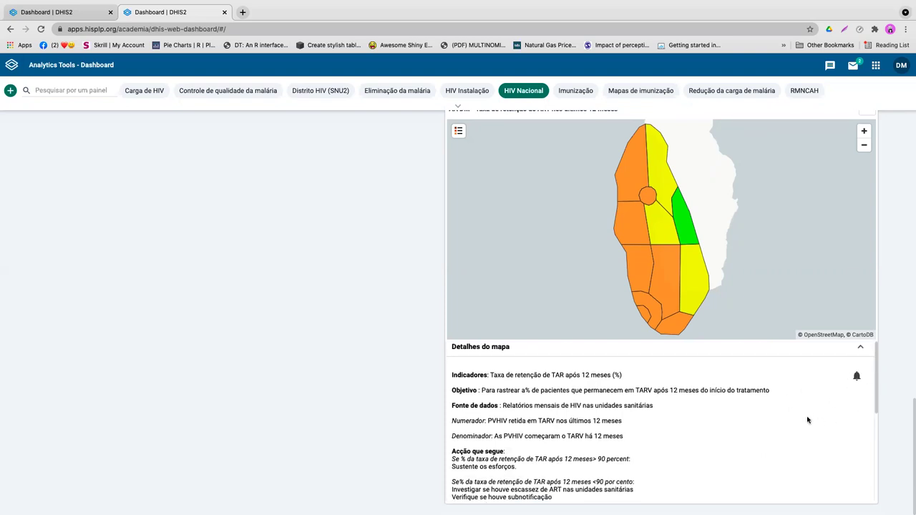
{"action": "left_click", "coordinate": [794, 398]}
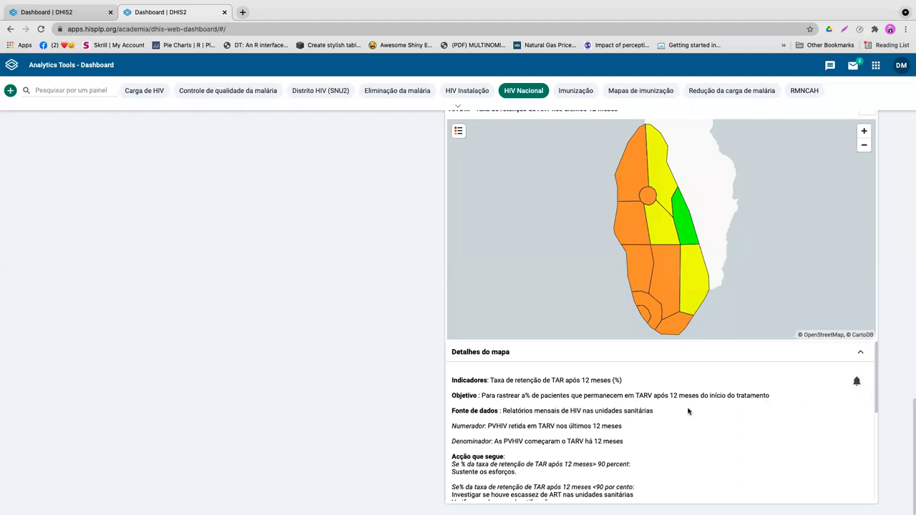
{"action": "left_click", "coordinate": [856, 387]}
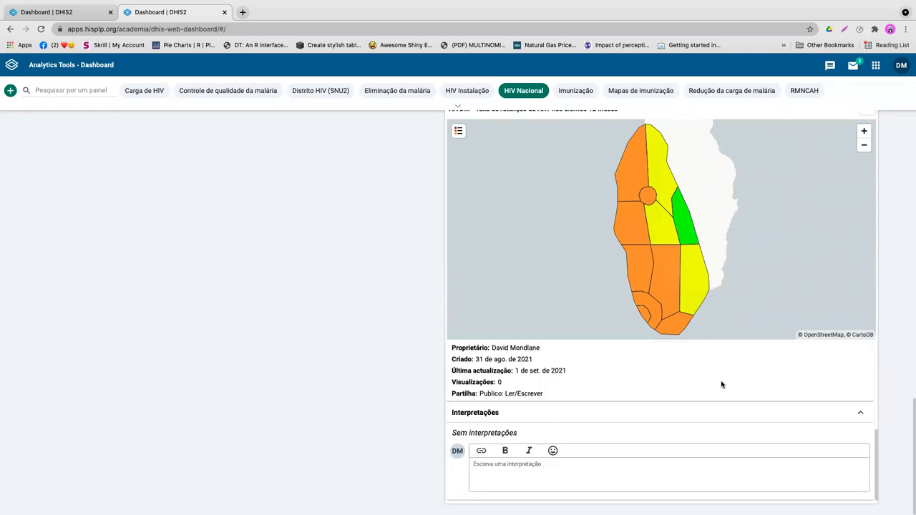
{"action": "left_click", "coordinate": [567, 462]}
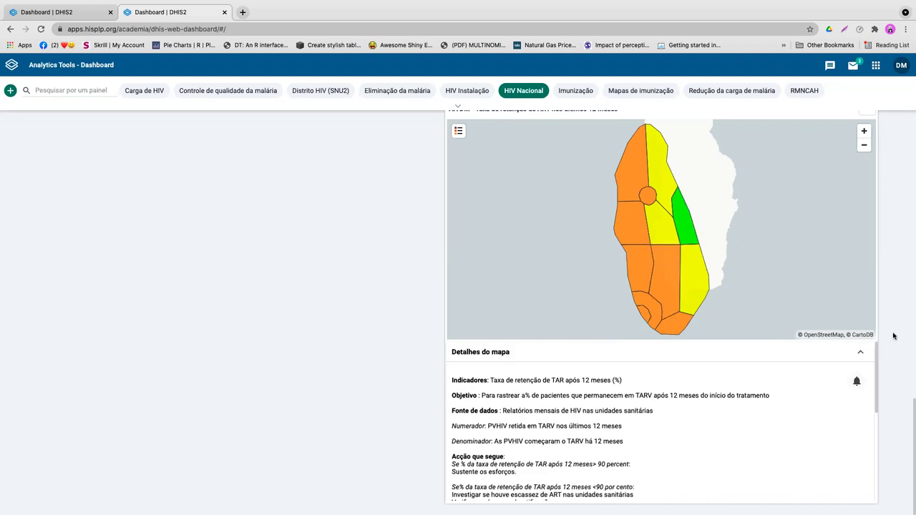
- Log out and sign in as a different user with that account's saved username and password
{"action": "scroll", "coordinate": [894, 325], "scroll_direction": "up", "scroll_amount": 8}
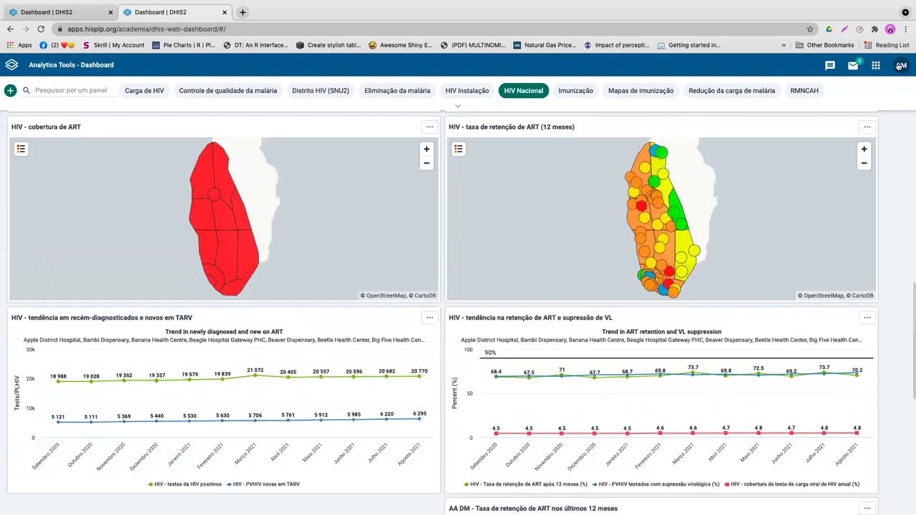
{"action": "left_click", "coordinate": [901, 65]}
{"action": "left_click", "coordinate": [806, 227]}
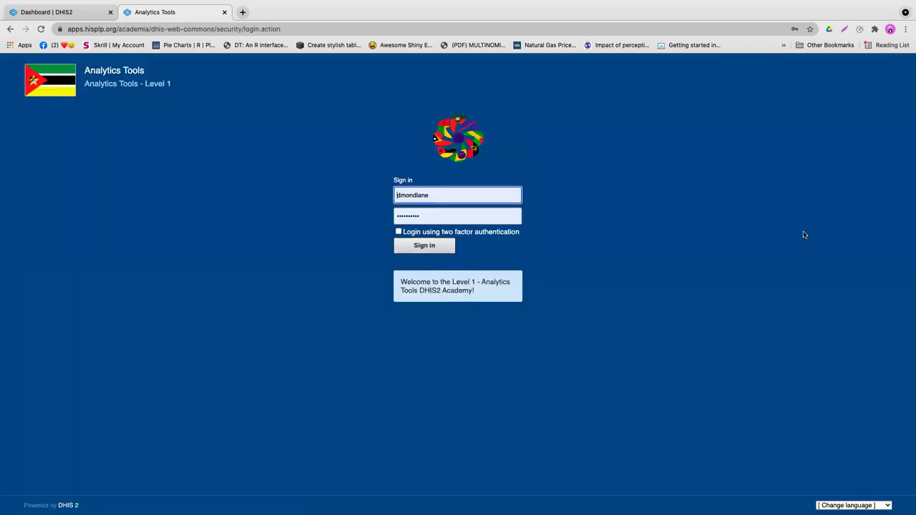
{"action": "left_click", "coordinate": [422, 195]}
{"action": "left_click", "coordinate": [435, 242]}
{"action": "left_click", "coordinate": [427, 251]}
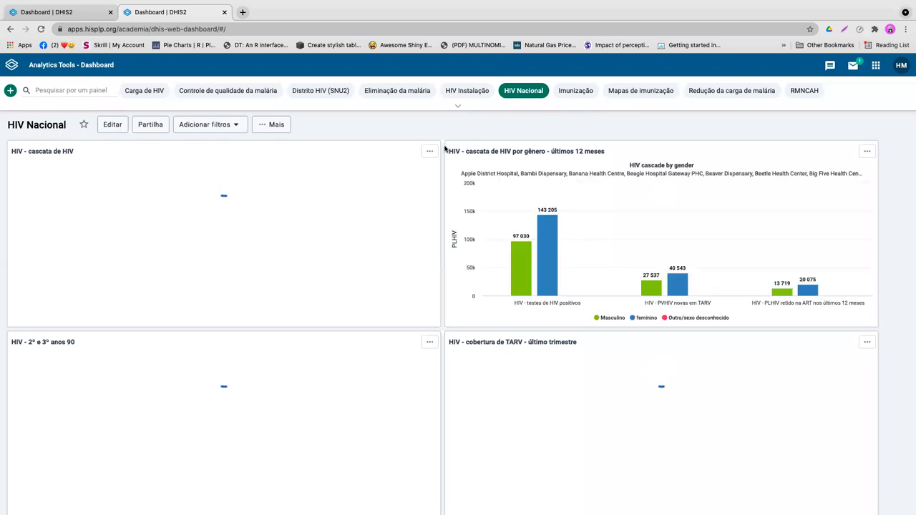
- Show the interpretations and details of the "AA DM - Taxa de retenção de ART nos últimos 12 meses" map in the HIV Nacional dashboard
{"action": "scroll", "coordinate": [445, 148], "scroll_direction": "down", "scroll_amount": 15}
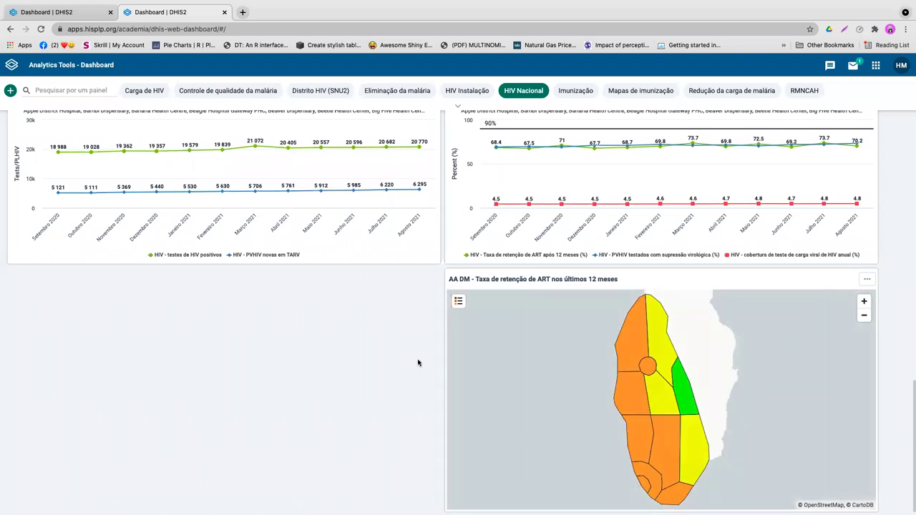
{"action": "scroll", "coordinate": [435, 342], "scroll_direction": "down", "scroll_amount": 1}
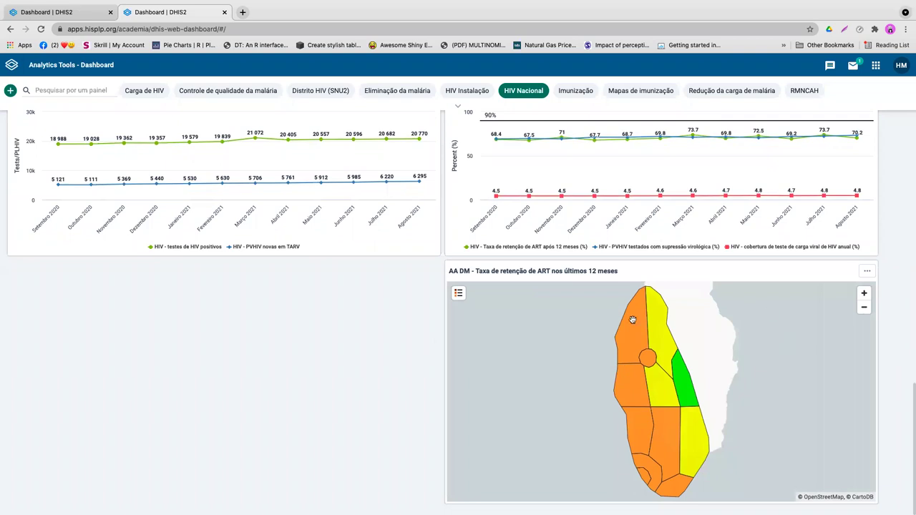
{"action": "left_click", "coordinate": [866, 273]}
{"action": "left_click", "coordinate": [889, 279]}
{"action": "left_click", "coordinate": [866, 272]}
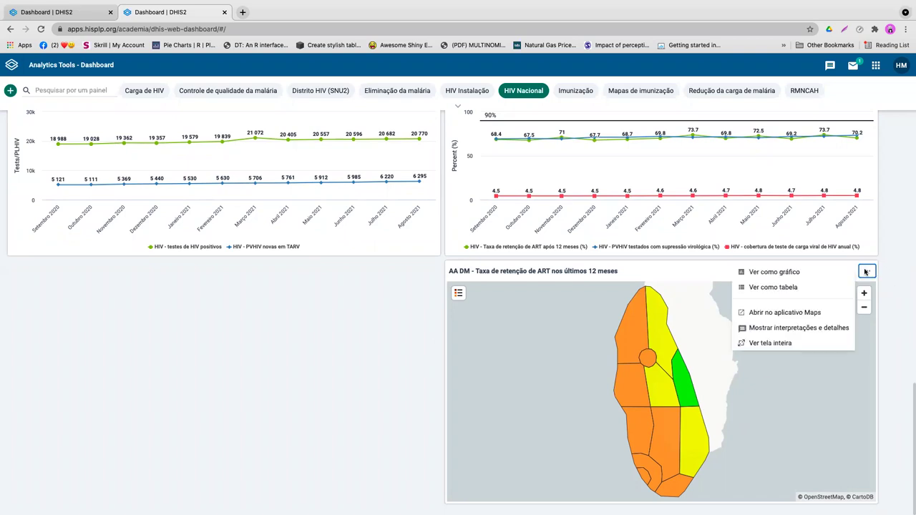
{"action": "left_click", "coordinate": [793, 328]}
{"action": "scroll", "coordinate": [873, 413], "scroll_direction": "down", "scroll_amount": 3}
{"action": "scroll", "coordinate": [875, 422], "scroll_direction": "down", "scroll_amount": 1}
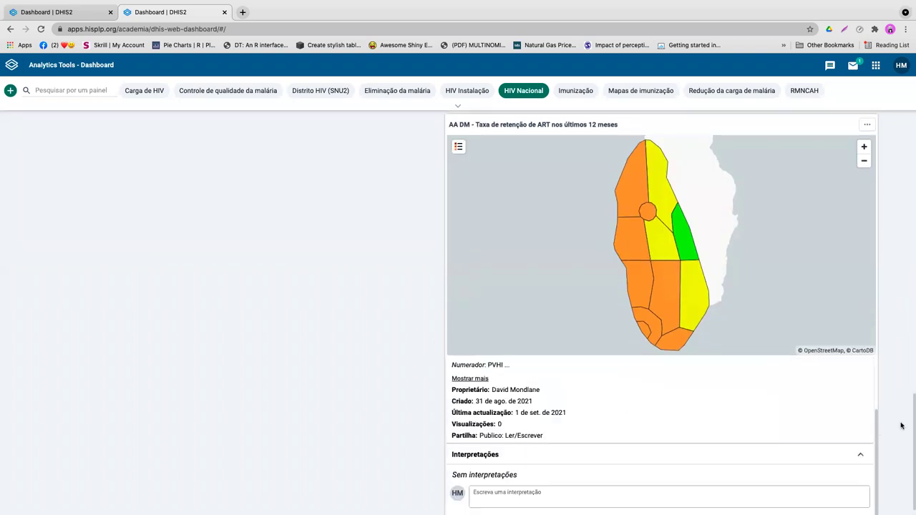
- Expand the map's full description and read its numerator, denominator and the recommended follow-up actions
{"action": "scroll", "coordinate": [859, 429], "scroll_direction": "down", "scroll_amount": 1}
{"action": "scroll", "coordinate": [591, 433], "scroll_direction": "up", "scroll_amount": 3}
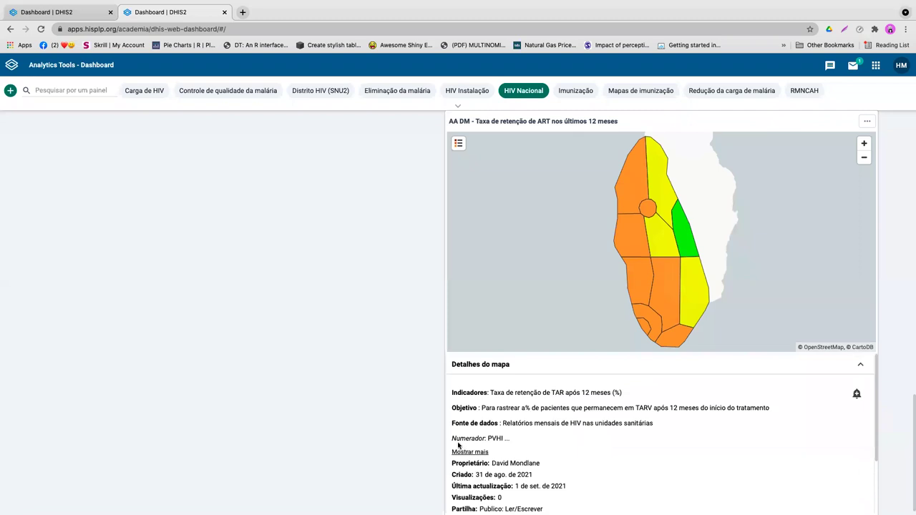
{"action": "left_click", "coordinate": [478, 453]}
{"action": "scroll", "coordinate": [551, 445], "scroll_direction": "down", "scroll_amount": 1}
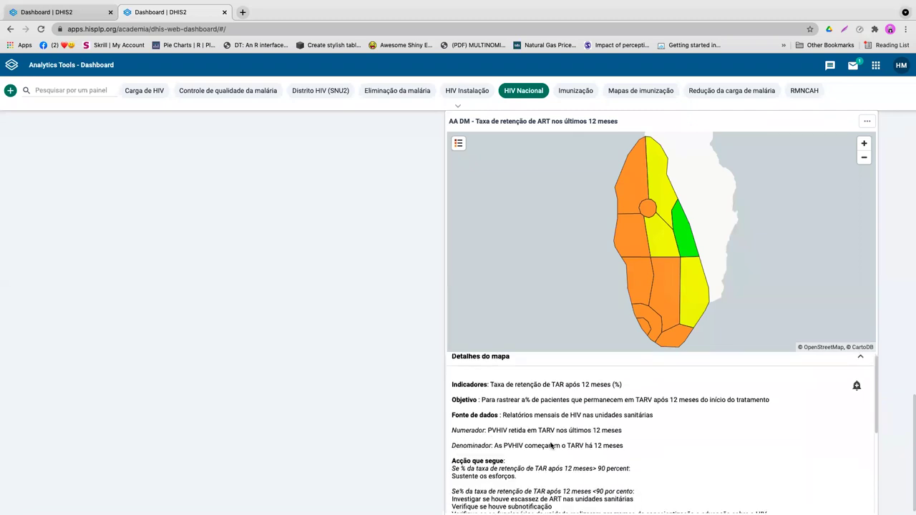
{"action": "scroll", "coordinate": [551, 445], "scroll_direction": "down", "scroll_amount": 1}
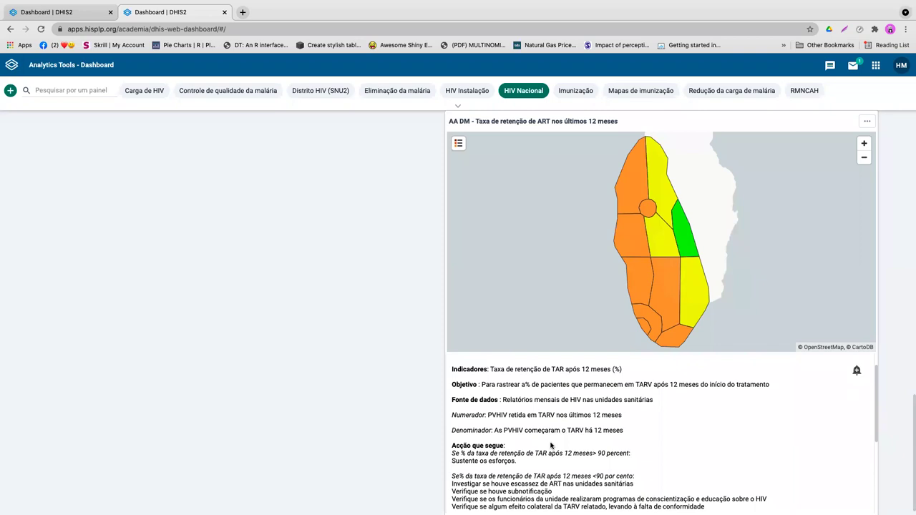
{"action": "scroll", "coordinate": [577, 448], "scroll_direction": "down", "scroll_amount": 2}
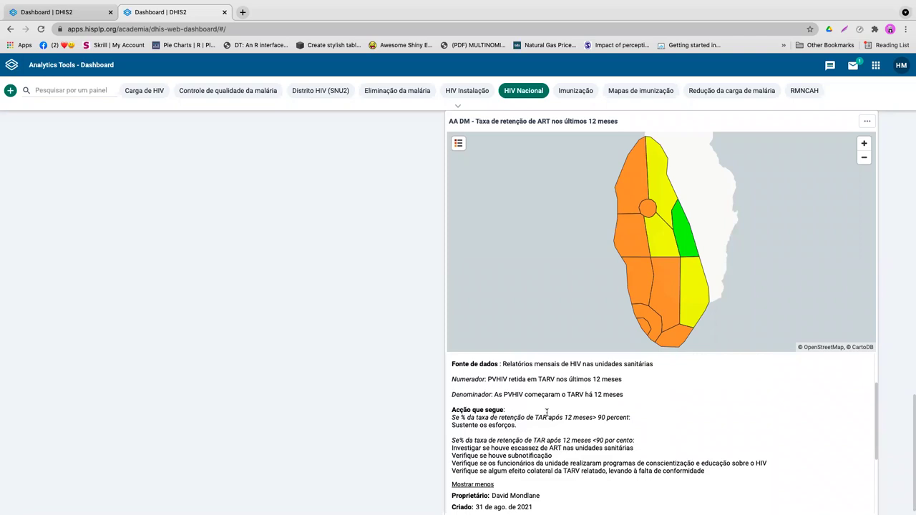
{"action": "scroll", "coordinate": [550, 433], "scroll_direction": "down", "scroll_amount": 2}
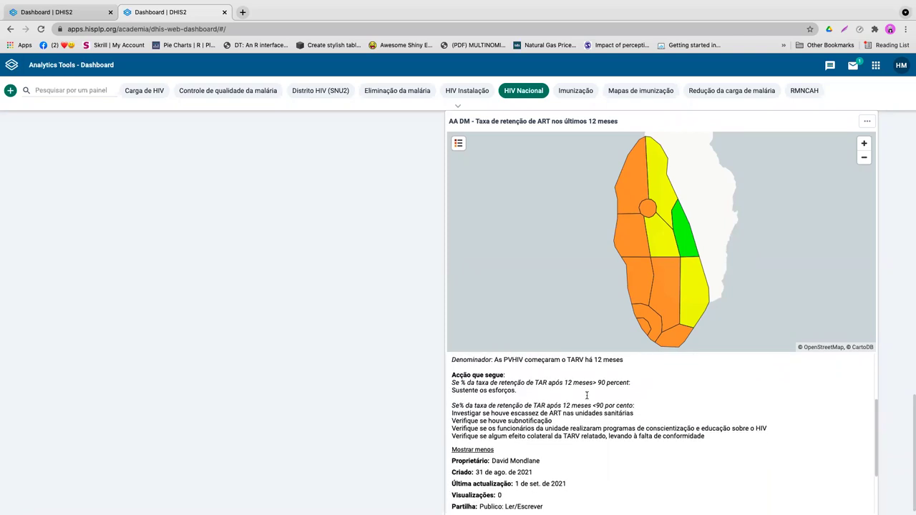
{"action": "scroll", "coordinate": [587, 395], "scroll_direction": "down", "scroll_amount": 2}
{"action": "scroll", "coordinate": [628, 392], "scroll_direction": "up", "scroll_amount": 2}
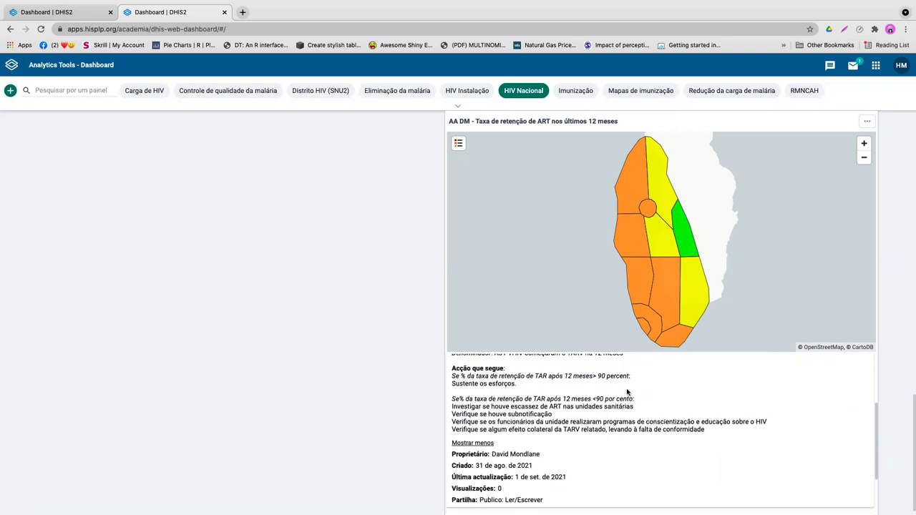
- Write the interpretation "Deve se fazer esforços de sensibilização nas unidades sanitárias." for the ART retention map
{"action": "scroll", "coordinate": [628, 392], "scroll_direction": "up", "scroll_amount": 2}
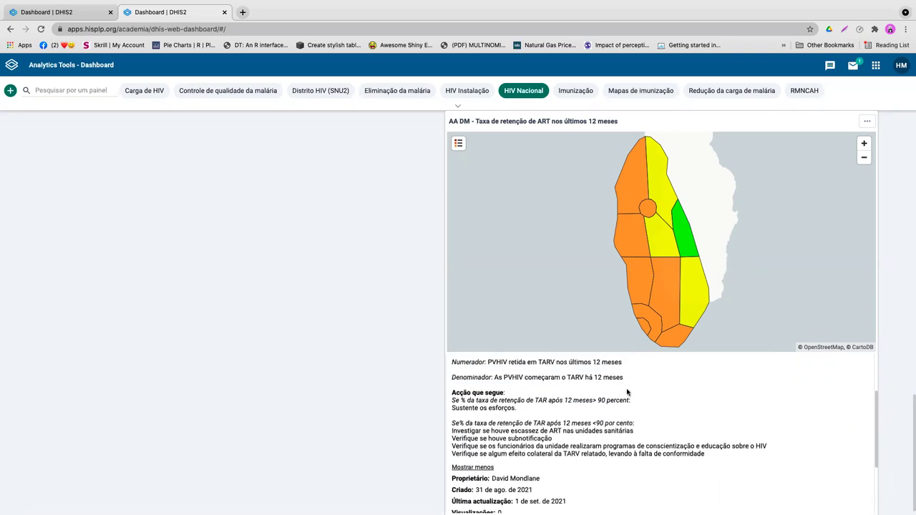
{"action": "scroll", "coordinate": [627, 392], "scroll_direction": "up", "scroll_amount": 2}
{"action": "scroll", "coordinate": [625, 393], "scroll_direction": "down", "scroll_amount": 3}
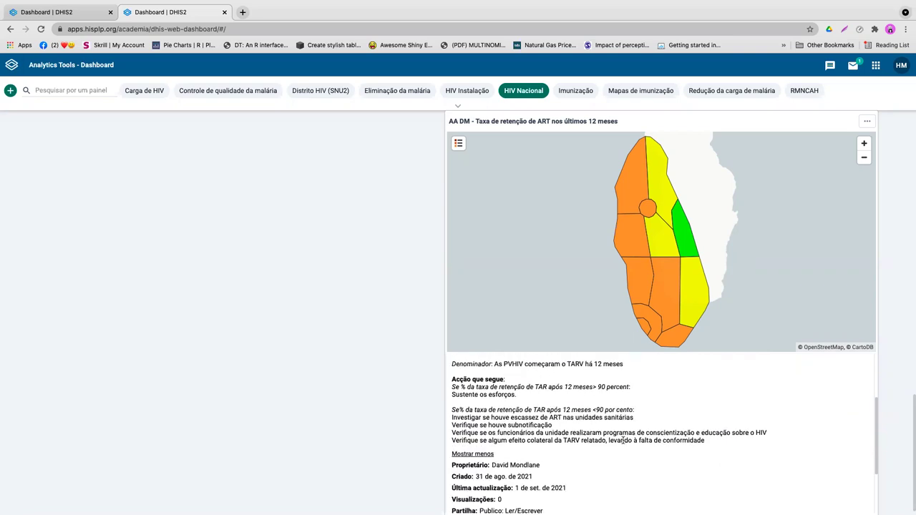
{"action": "mouse_move", "coordinate": [622, 179]}
{"action": "scroll", "coordinate": [648, 428], "scroll_direction": "down", "scroll_amount": 3}
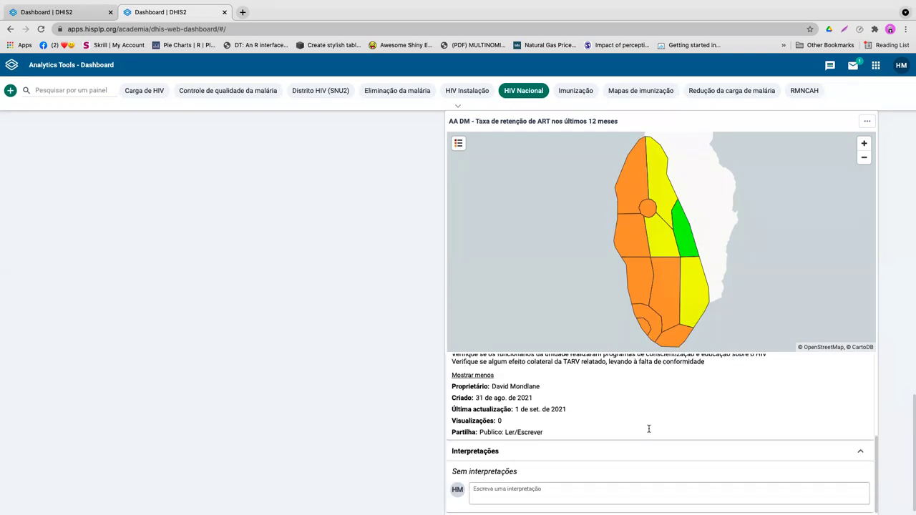
{"action": "left_click", "coordinate": [522, 491]}
{"action": "scroll", "coordinate": [587, 419], "scroll_direction": "down", "scroll_amount": 1}
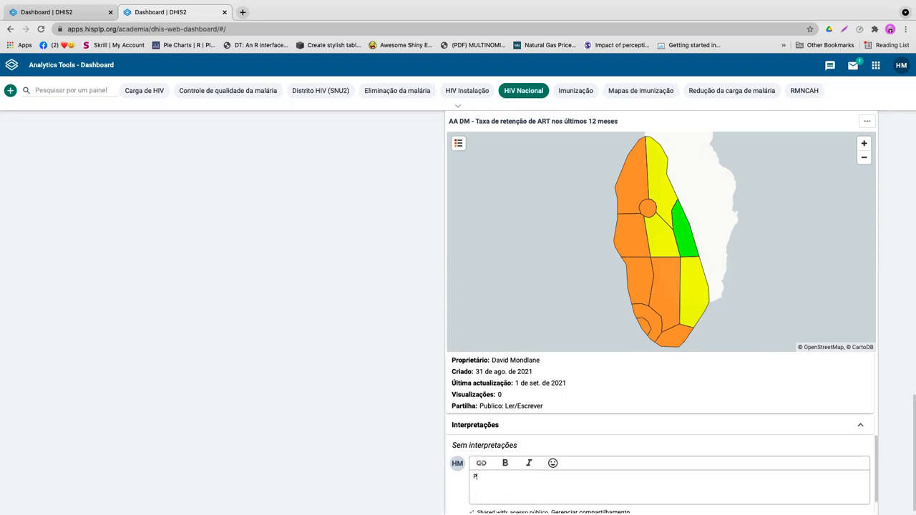
{"action": "type", "text": "Deve"}
{"action": "type", "text": "se fazer esfoções de"}
{"action": "key", "text": "BackSpace"}
{"action": "type", "text": "esforços de sensibilização nas unidades sanitárias"}
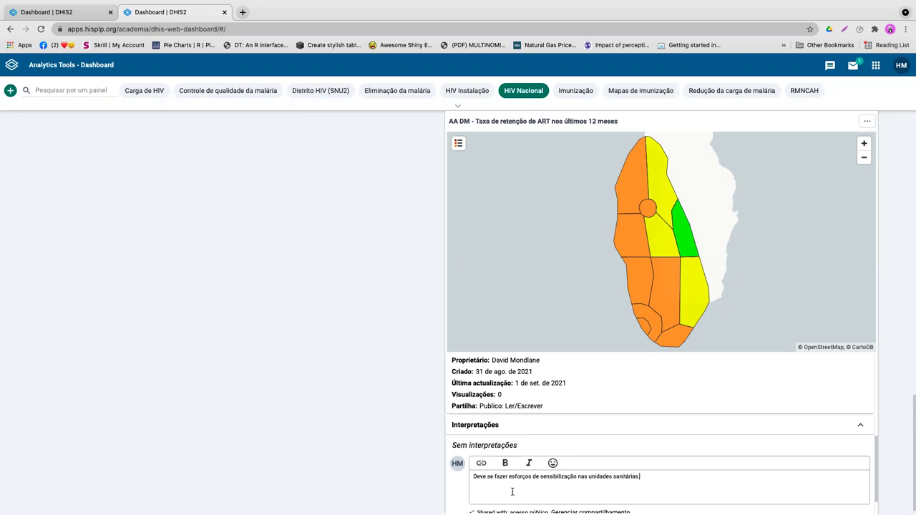
- Set the sharing's public access to "Só pode ver" and save the interpretation
{"action": "scroll", "coordinate": [513, 492], "scroll_direction": "down", "scroll_amount": 1}
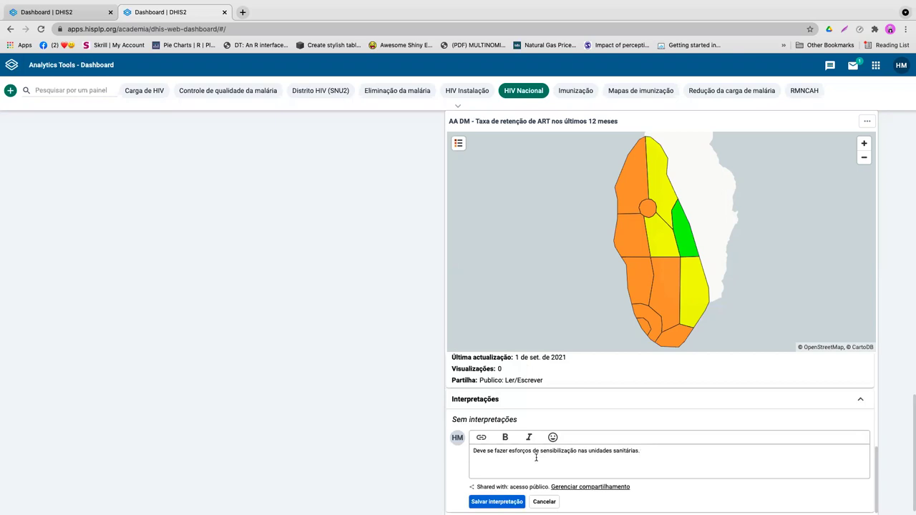
{"action": "left_click", "coordinate": [589, 486]}
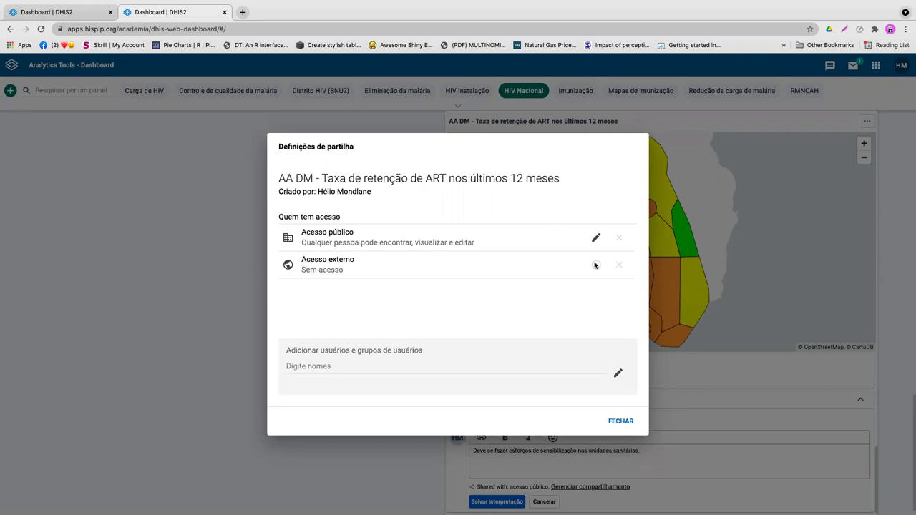
{"action": "left_click", "coordinate": [592, 240]}
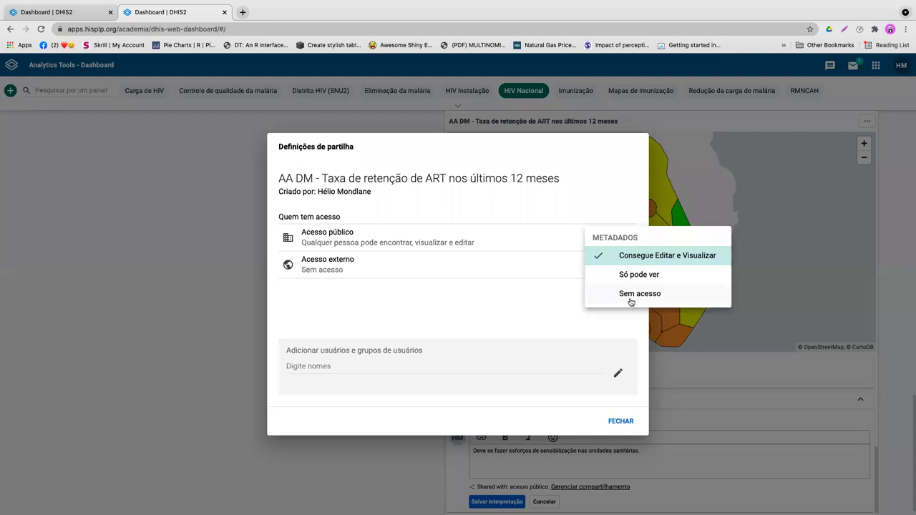
{"action": "left_click", "coordinate": [637, 275]}
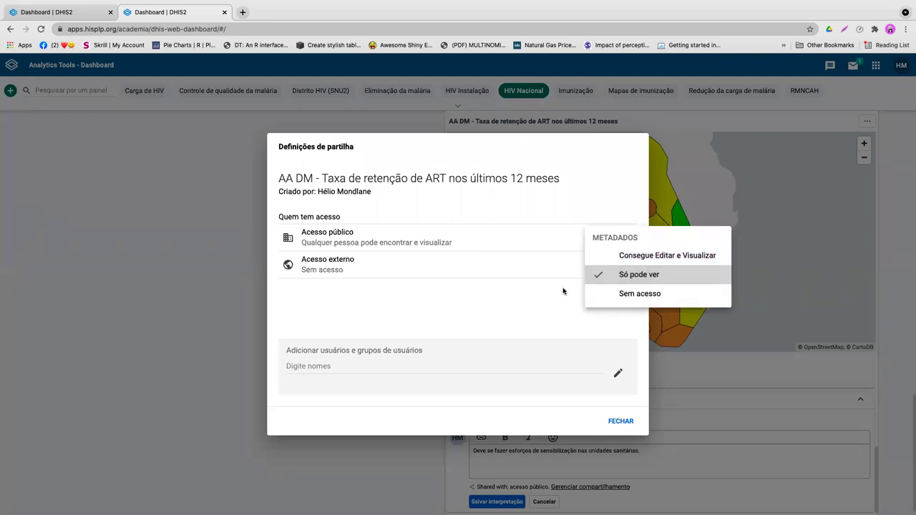
{"action": "left_click", "coordinate": [620, 423]}
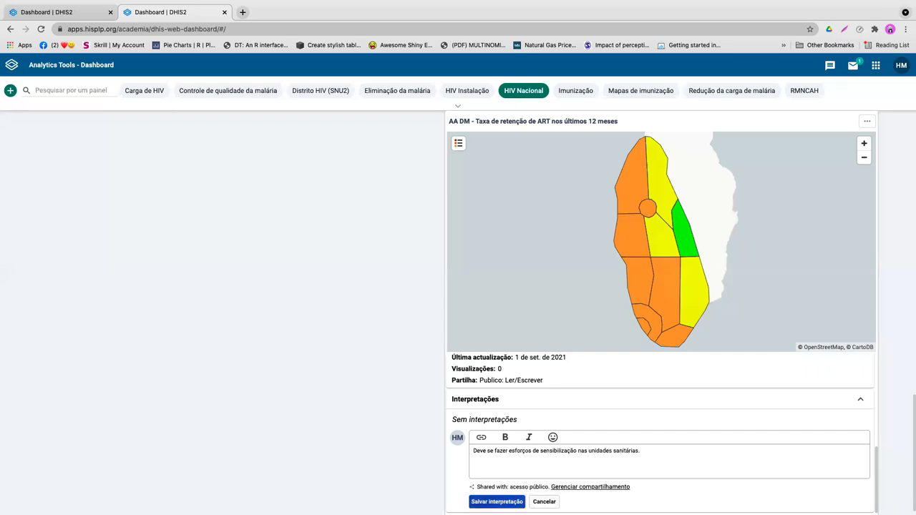
{"action": "left_click", "coordinate": [497, 503]}
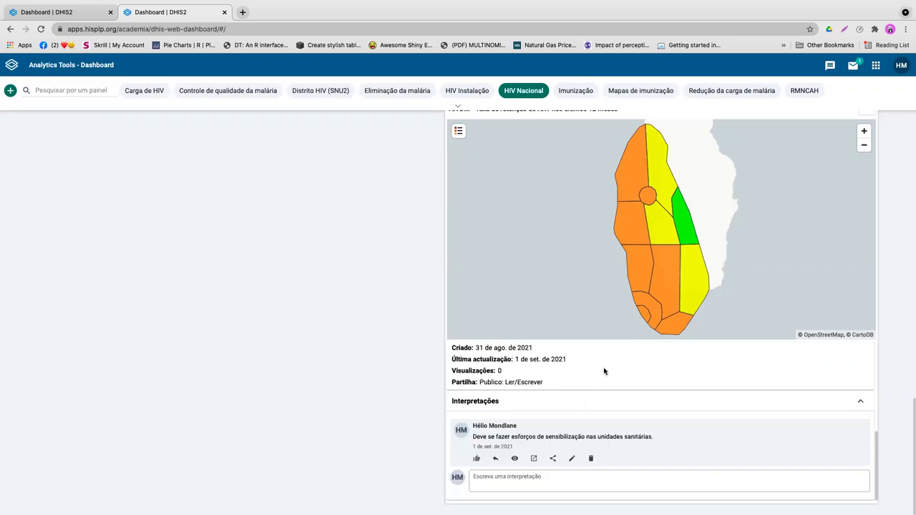
- Post a second interpretation that mentions a colleague from the suggested users, followed by "deve ser verificar esta situação"
{"action": "scroll", "coordinate": [622, 374], "scroll_direction": "down", "scroll_amount": 3}
{"action": "left_click", "coordinate": [510, 483]}
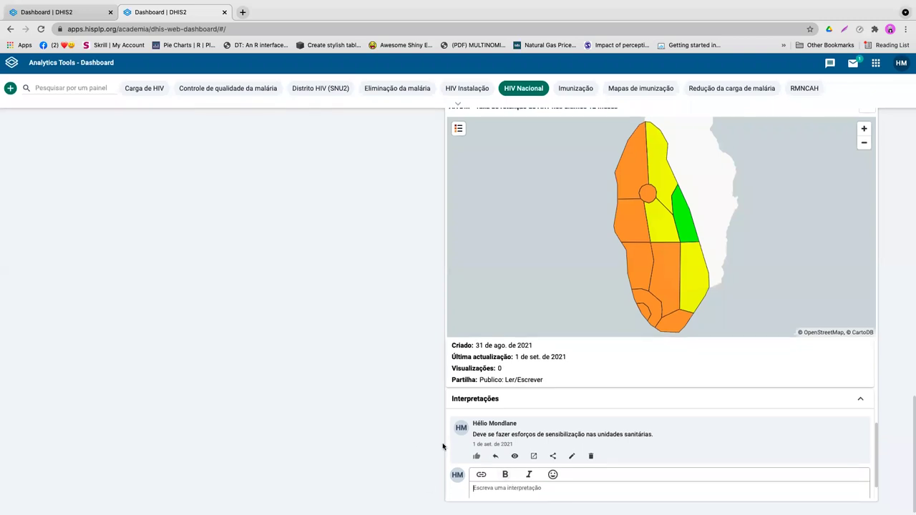
{"action": "scroll", "coordinate": [458, 448], "scroll_direction": "down", "scroll_amount": 1}
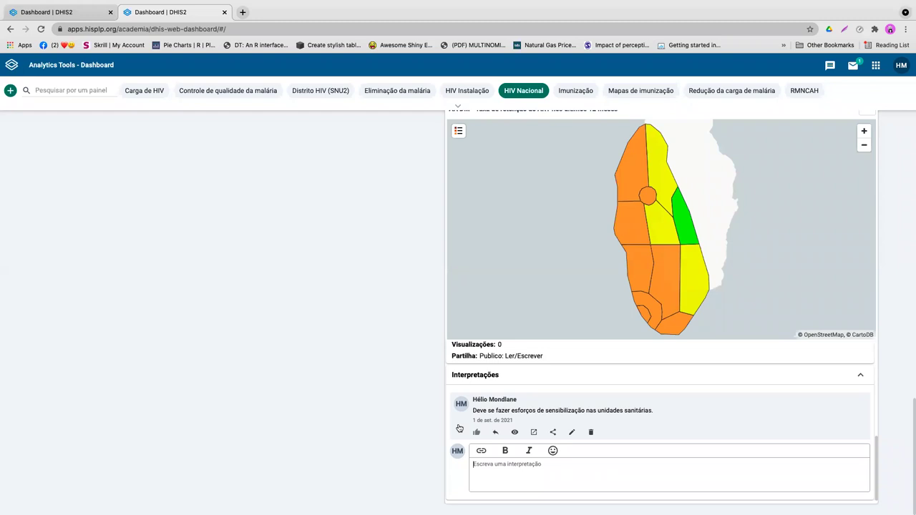
{"action": "type", "text": "@"}
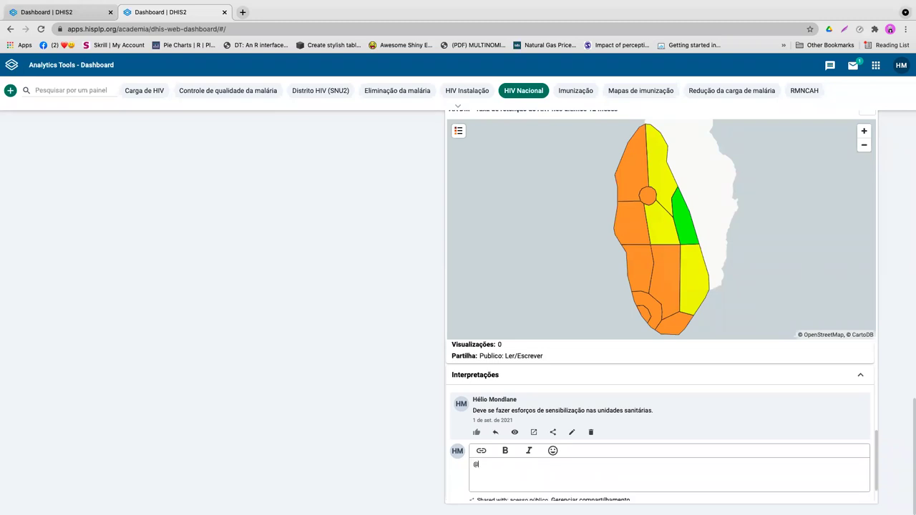
{"action": "key", "text": "BackSpace"}
{"action": "type", "text": "@"}
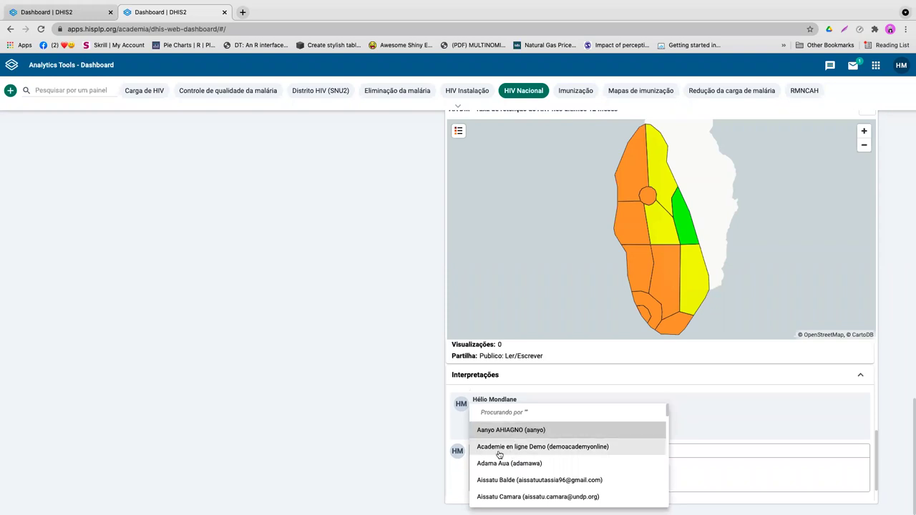
{"action": "left_click", "coordinate": [679, 467]}
{"action": "key", "text": "BackSpace"}
{"action": "type", "text": "@"}
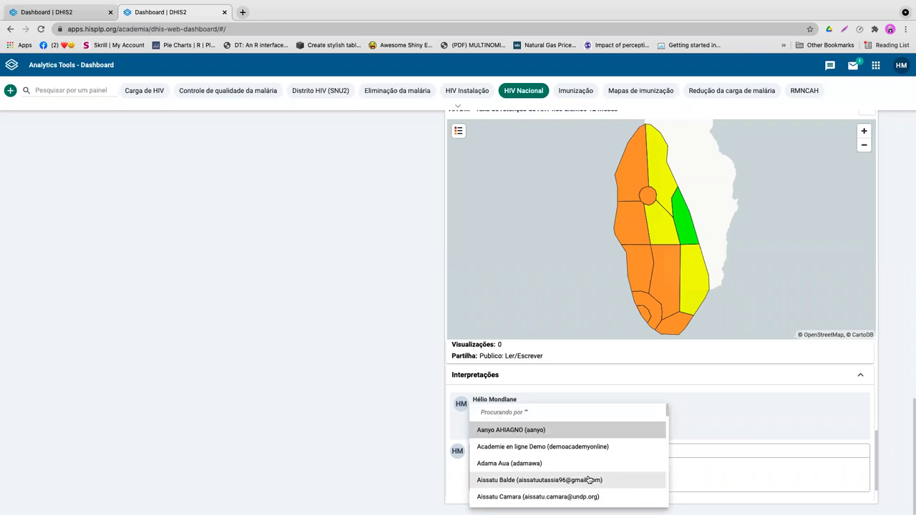
{"action": "scroll", "coordinate": [562, 481], "scroll_direction": "down", "scroll_amount": 10}
{"action": "scroll", "coordinate": [563, 483], "scroll_direction": "down", "scroll_amount": 10}
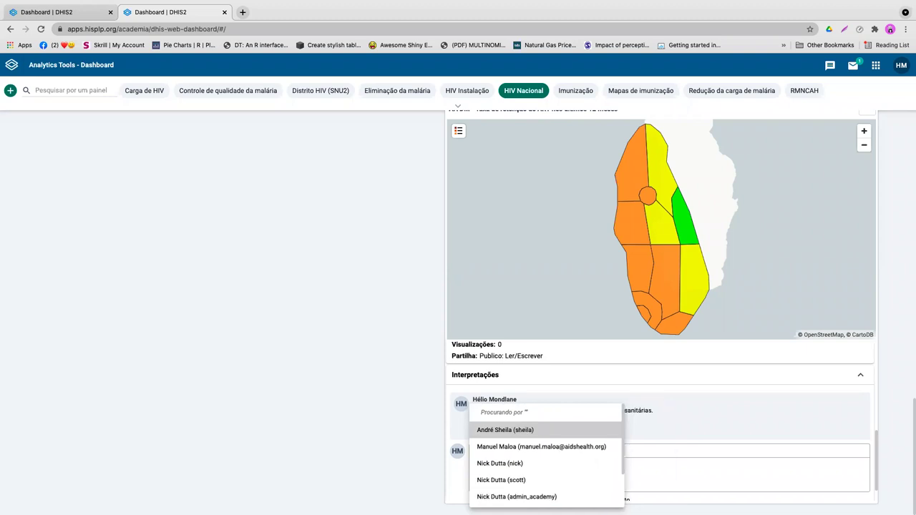
{"action": "left_click", "coordinate": [505, 430]}
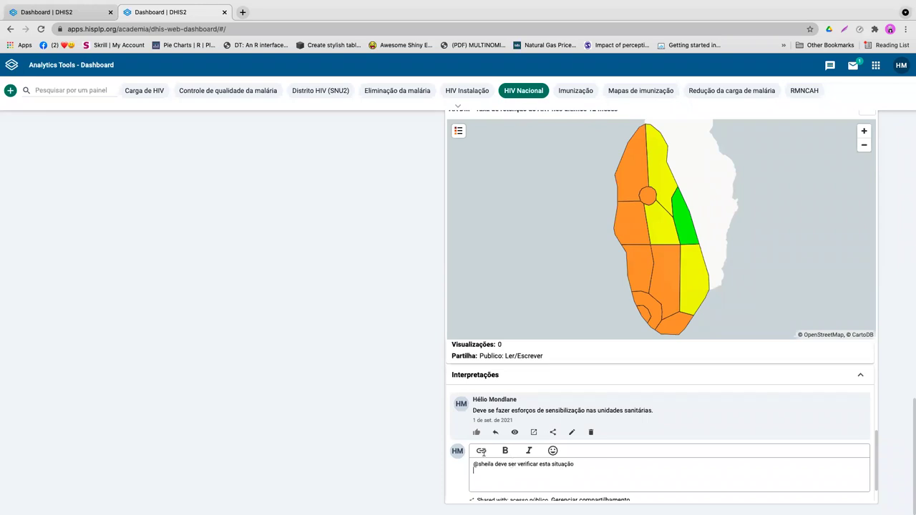
{"action": "left_click", "coordinate": [501, 490]}
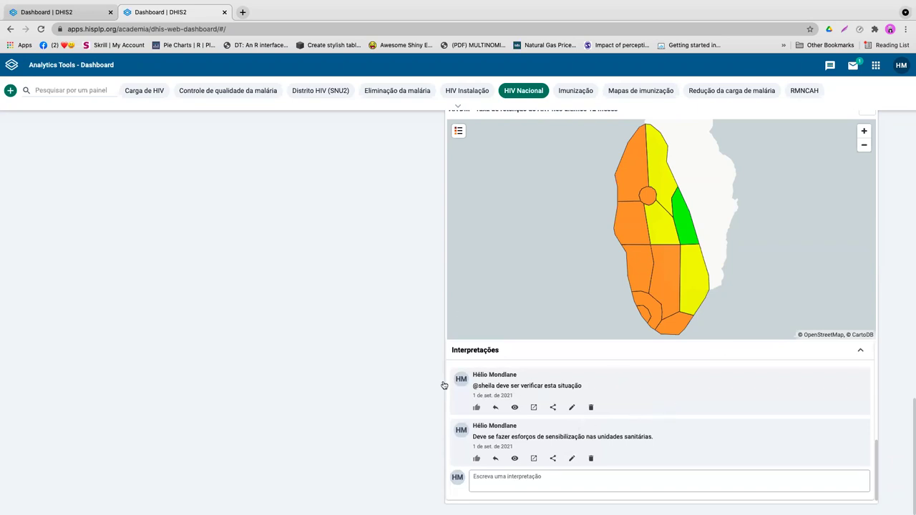
- Open the ART retention map in the Maps app and view its details and interpretations there
{"action": "scroll", "coordinate": [351, 342], "scroll_direction": "up", "scroll_amount": 1}
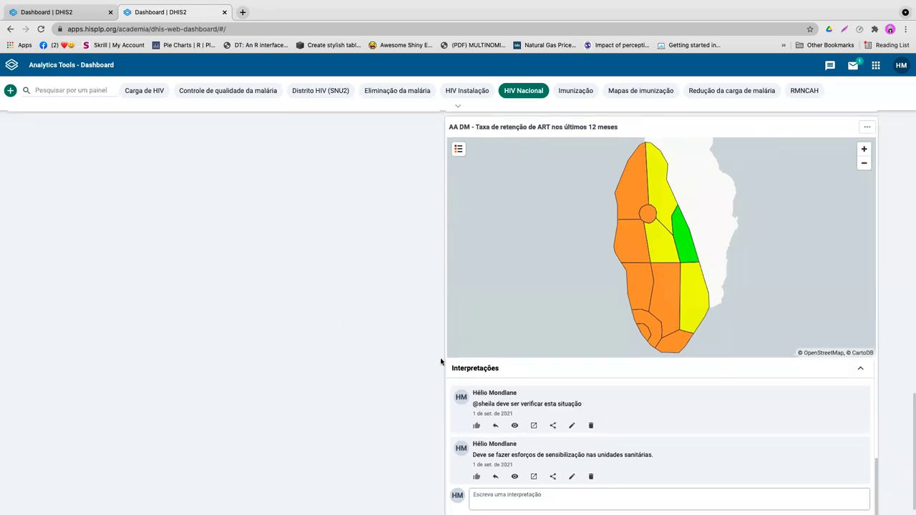
{"action": "scroll", "coordinate": [385, 361], "scroll_direction": "up", "scroll_amount": 1}
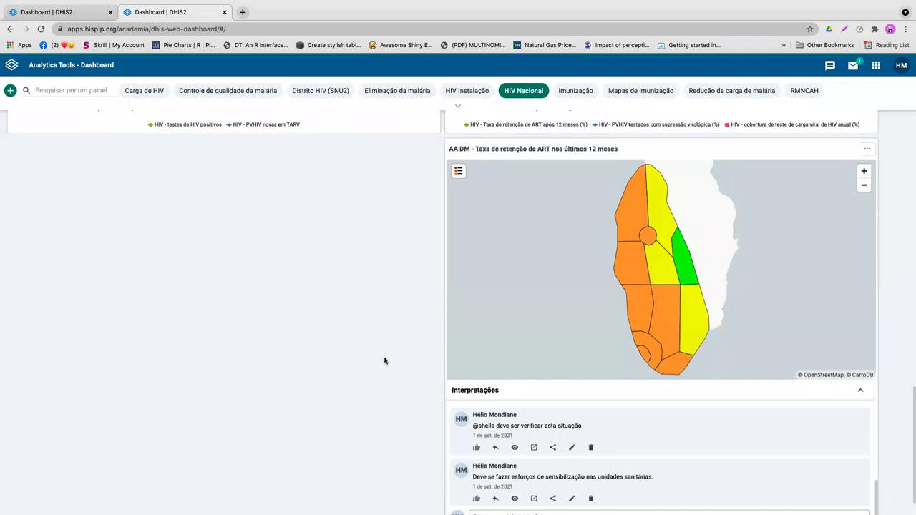
{"action": "left_click", "coordinate": [865, 149]}
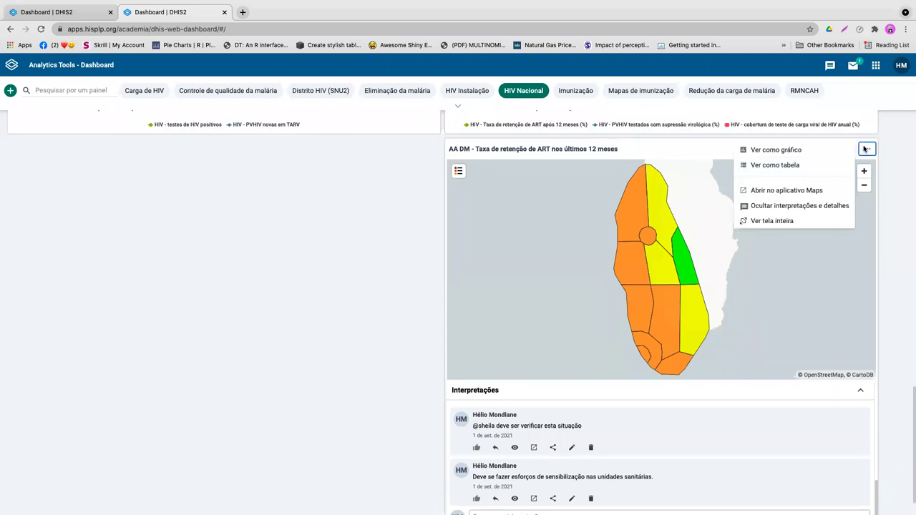
{"action": "left_click", "coordinate": [798, 191]}
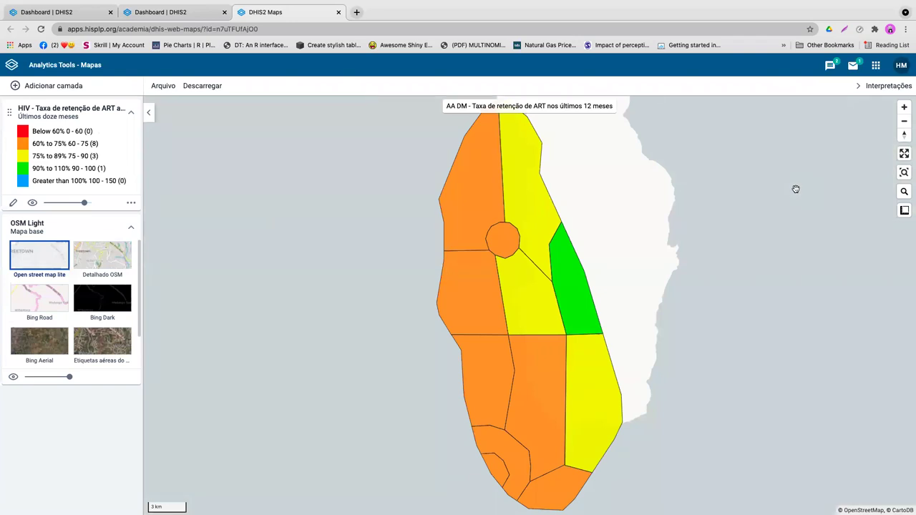
{"action": "left_click", "coordinate": [872, 95]}
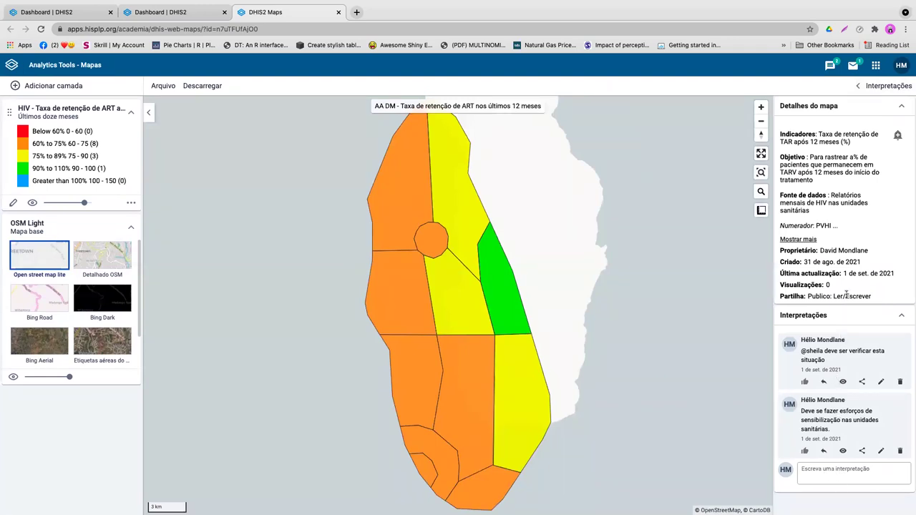
{"action": "left_click", "coordinate": [834, 478]}
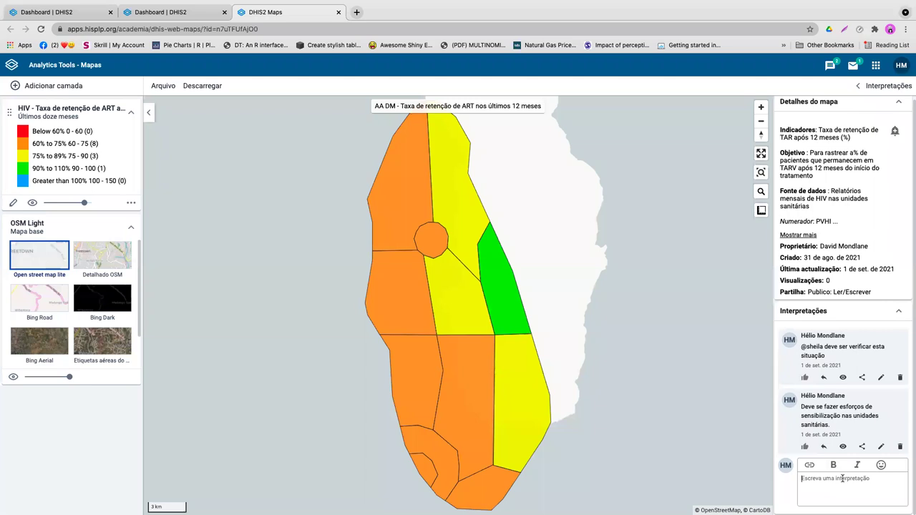
{"action": "left_click", "coordinate": [874, 86]}
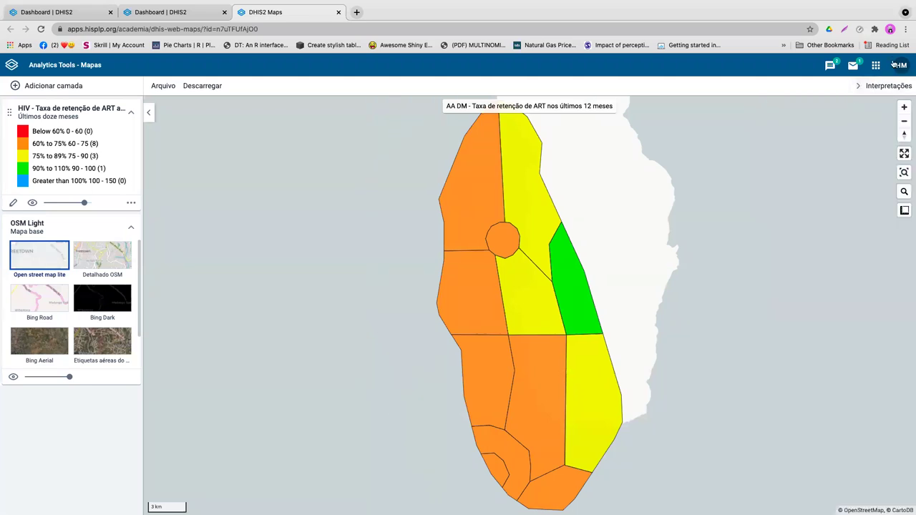
- Log out and sign back in to the first account with its saved username and password
{"action": "left_click", "coordinate": [877, 67]}
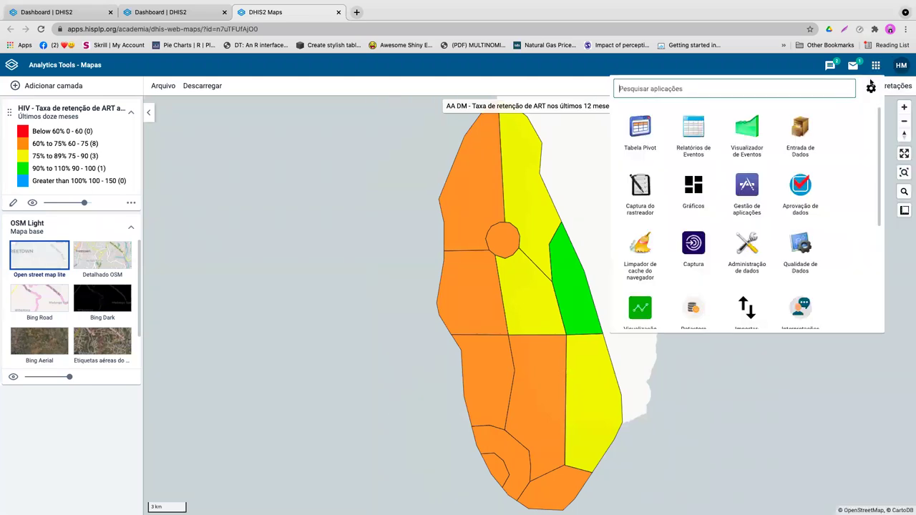
{"action": "left_click", "coordinate": [902, 65]}
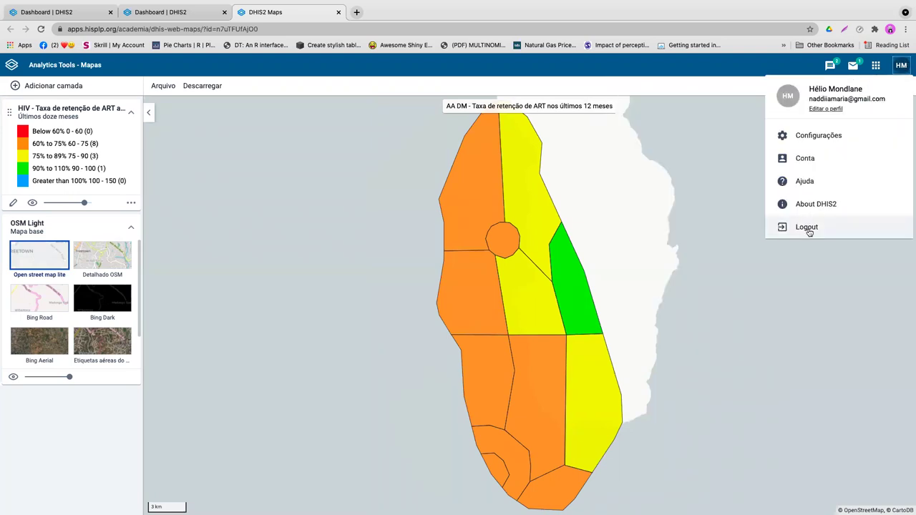
{"action": "left_click", "coordinate": [805, 229]}
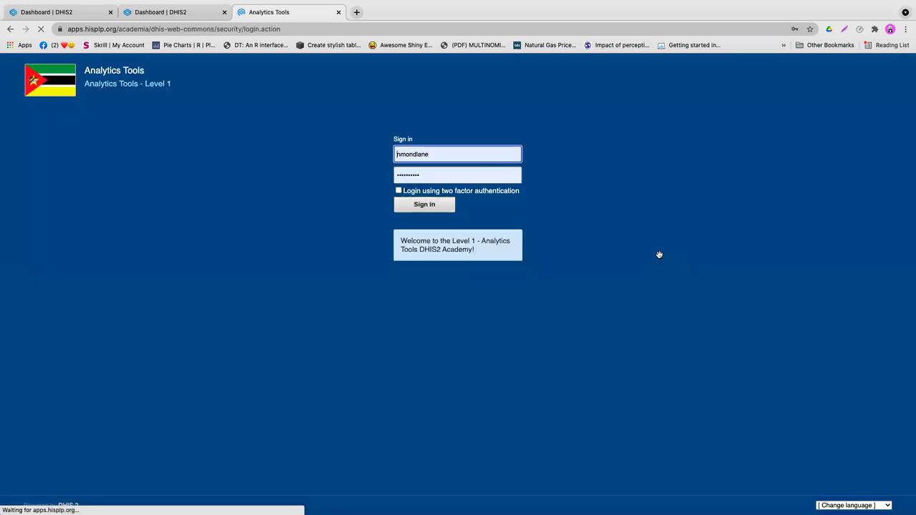
{"action": "left_click", "coordinate": [421, 195]}
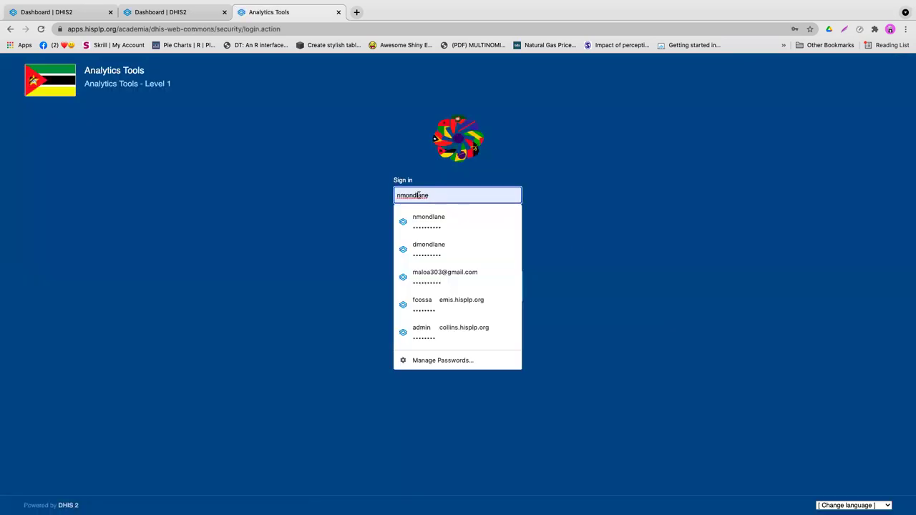
{"action": "left_click", "coordinate": [422, 242]}
{"action": "left_click", "coordinate": [430, 248]}
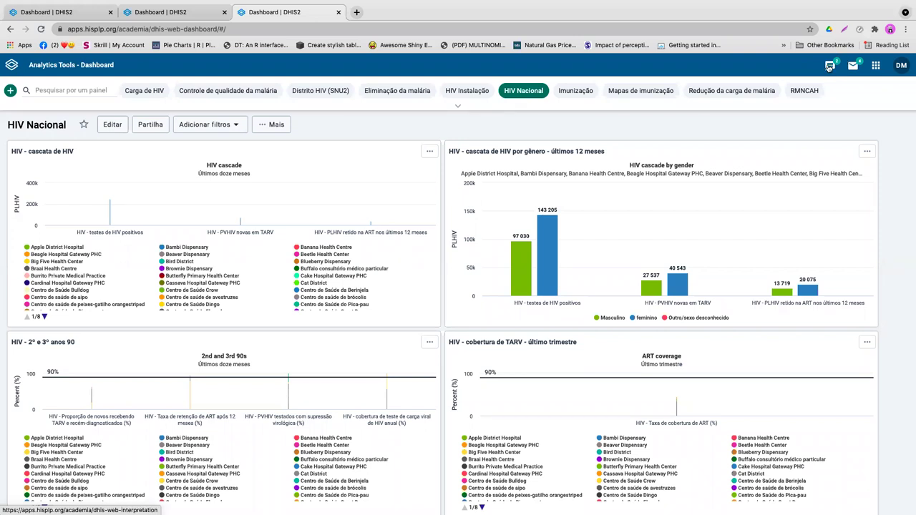
- Open the Interpretations app and review the two interpretations posted on the ART retention map
{"action": "left_click", "coordinate": [834, 67]}
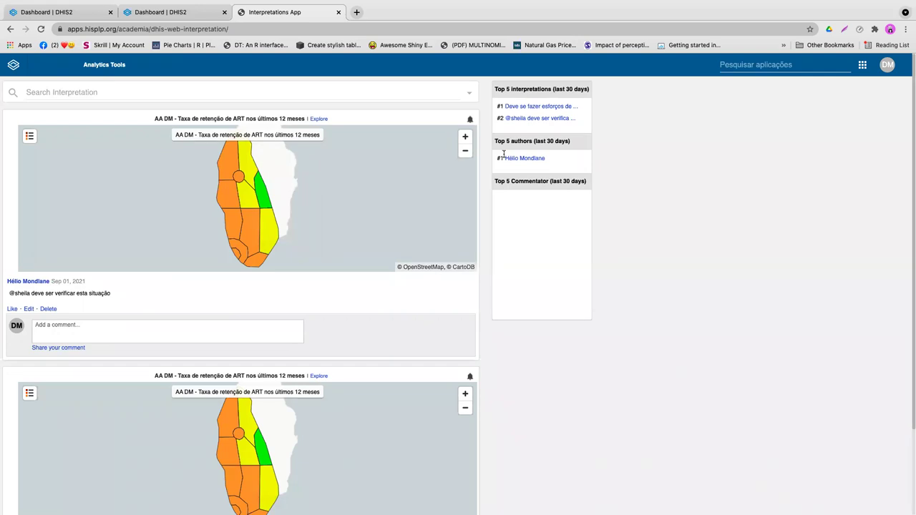
{"action": "scroll", "coordinate": [311, 259], "scroll_direction": "down", "scroll_amount": 3}
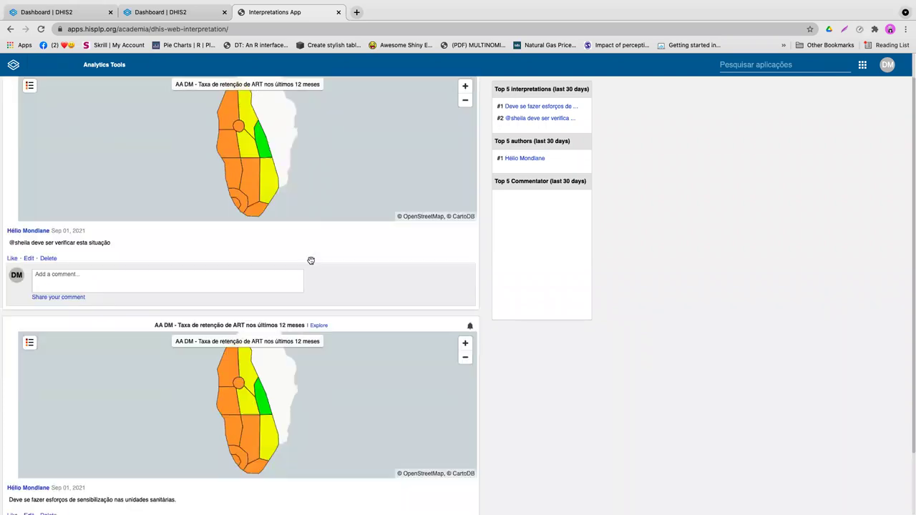
{"action": "scroll", "coordinate": [349, 317], "scroll_direction": "up", "scroll_amount": 1}
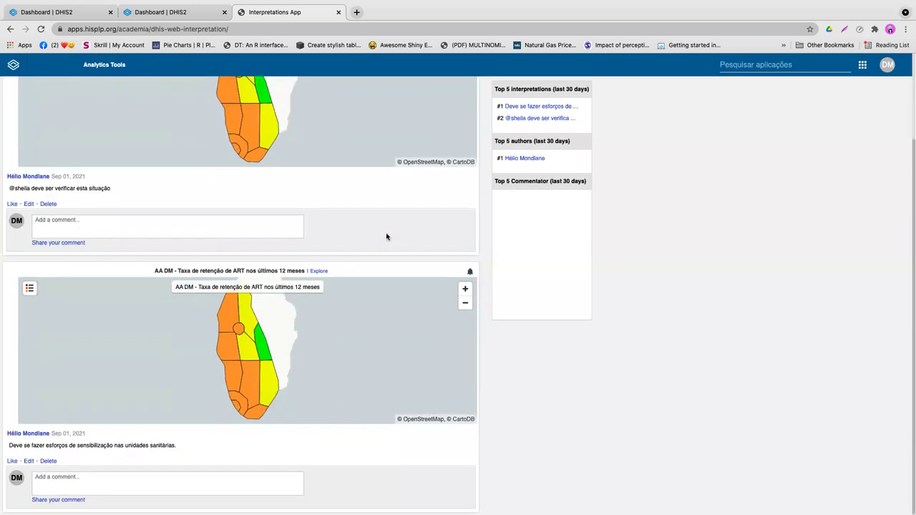
{"action": "scroll", "coordinate": [387, 237], "scroll_direction": "up", "scroll_amount": 2}
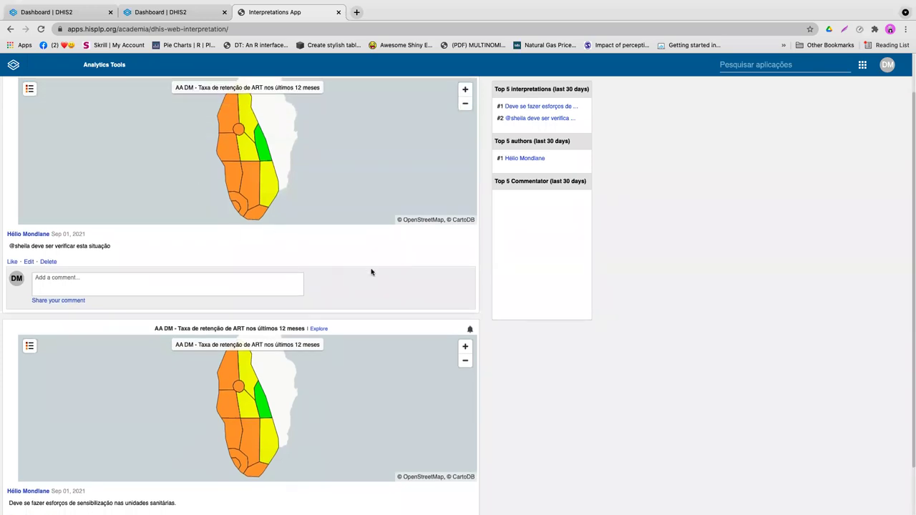
- Examine the comment fields under both ART retention map interpretations and the rankings of top interpretations, authors and commentators
{"action": "scroll", "coordinate": [372, 272], "scroll_direction": "up", "scroll_amount": 1}
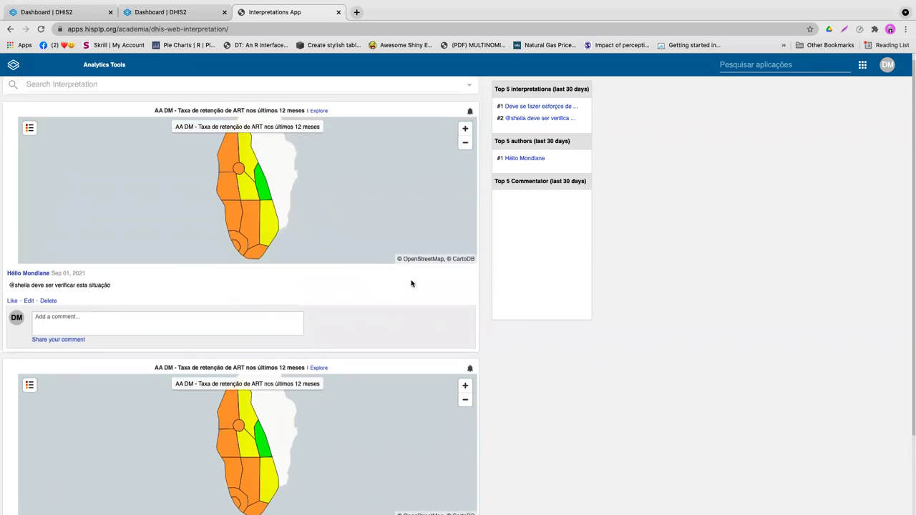
{"action": "scroll", "coordinate": [300, 331], "scroll_direction": "down", "scroll_amount": 1}
{"action": "scroll", "coordinate": [300, 331], "scroll_direction": "down", "scroll_amount": 1}
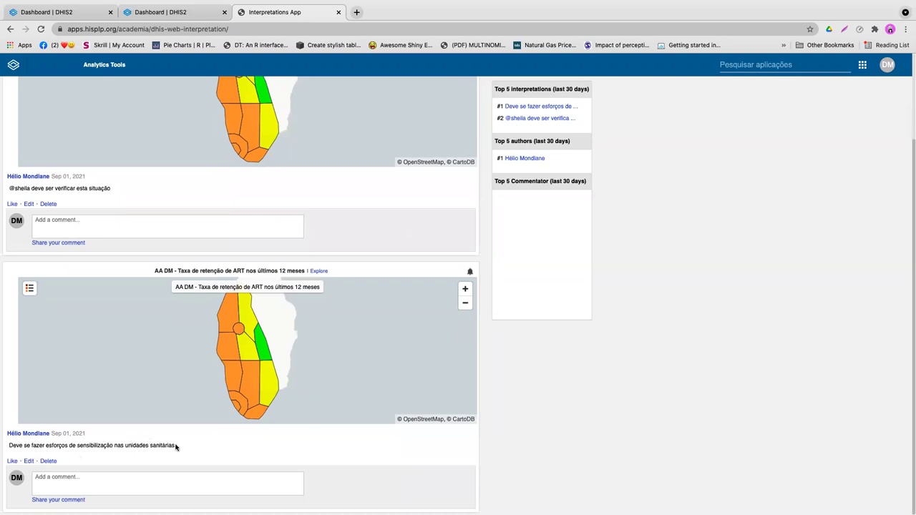
{"action": "left_click", "coordinate": [86, 481]}
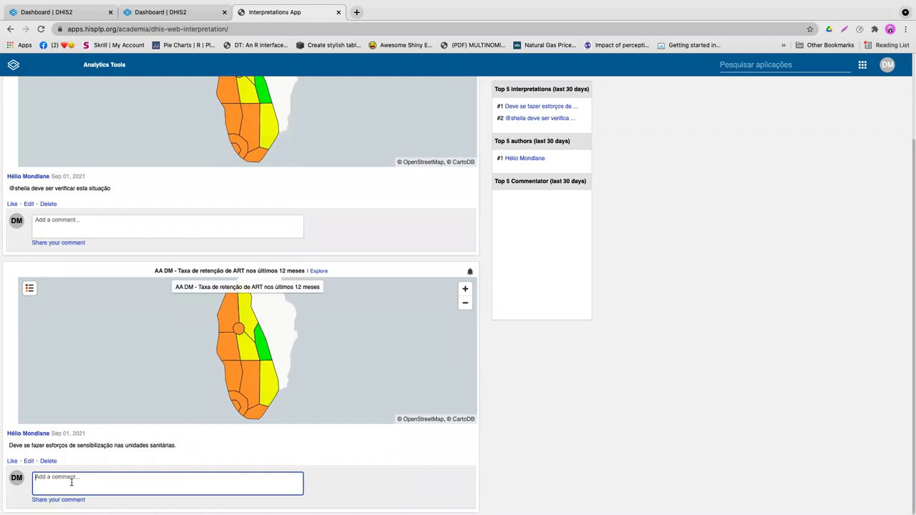
{"action": "scroll", "coordinate": [117, 201], "scroll_direction": "up", "scroll_amount": 3}
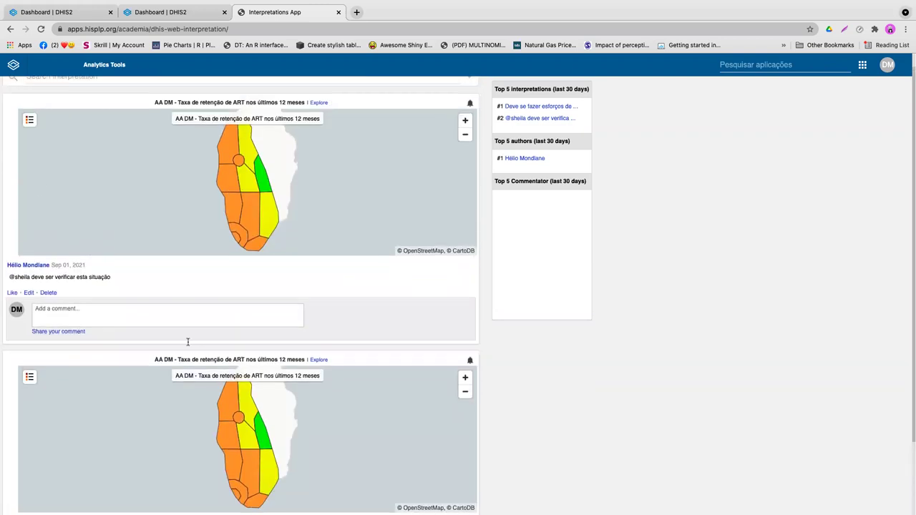
{"action": "left_click", "coordinate": [86, 310]}
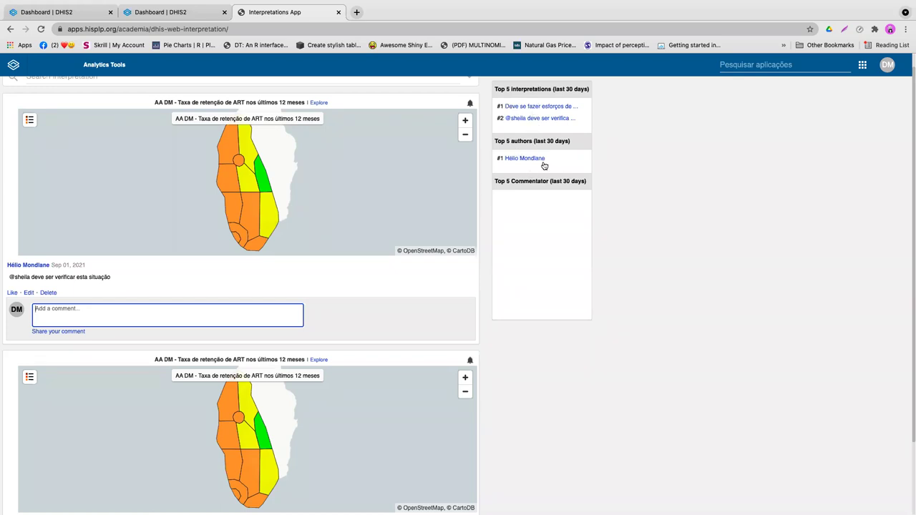
{"action": "scroll", "coordinate": [484, 218], "scroll_direction": "up", "scroll_amount": 1}
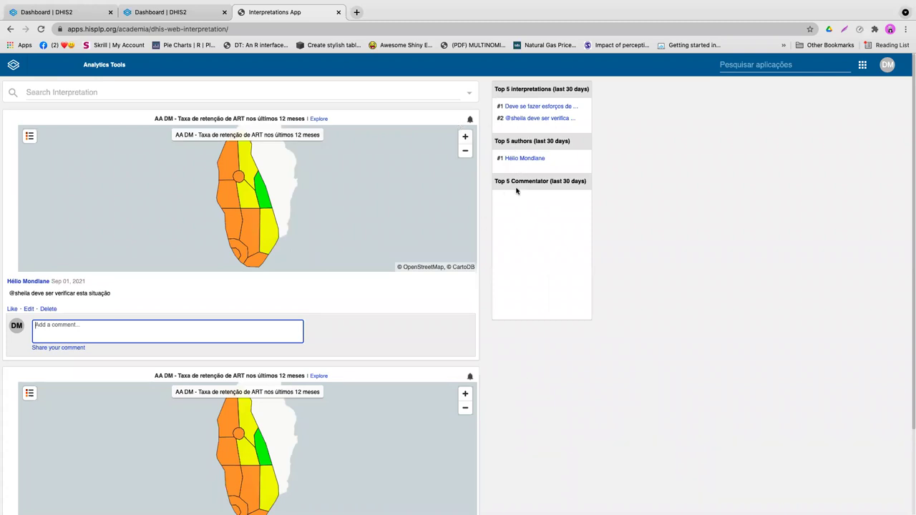
- Return to the HIV Nacional dashboard and view the details and interpretations of the map "AA DM - Taxa de retenção de ART nos últimos 12 meses"
{"action": "left_click", "coordinate": [13, 65]}
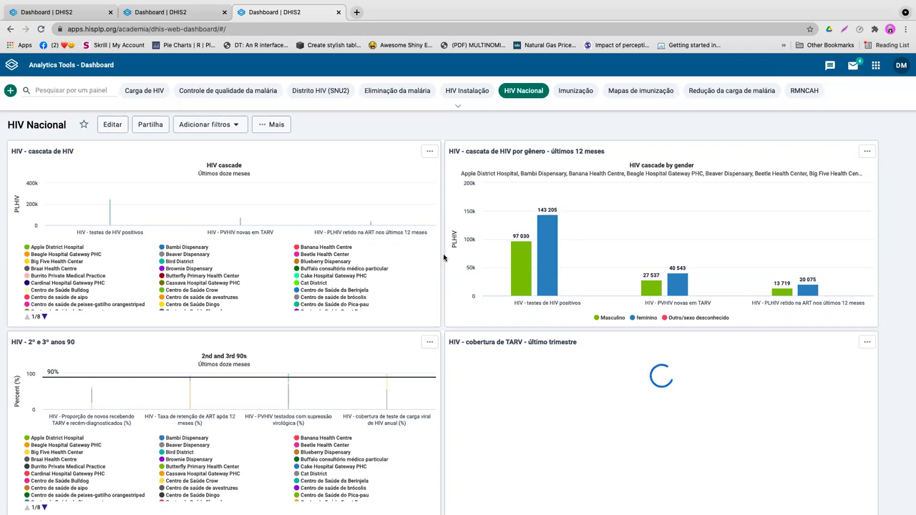
{"action": "scroll", "coordinate": [443, 251], "scroll_direction": "down", "scroll_amount": 15}
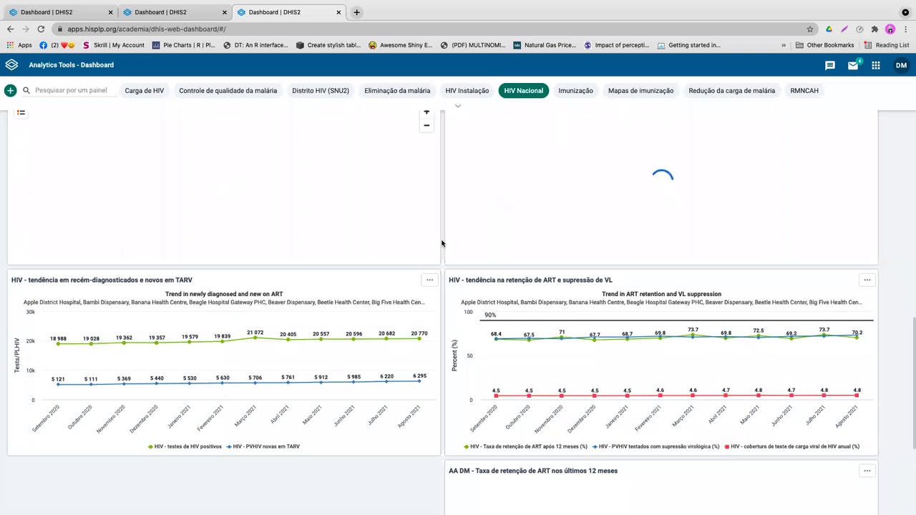
{"action": "scroll", "coordinate": [442, 244], "scroll_direction": "down", "scroll_amount": 2}
{"action": "scroll", "coordinate": [442, 243], "scroll_direction": "down", "scroll_amount": 5}
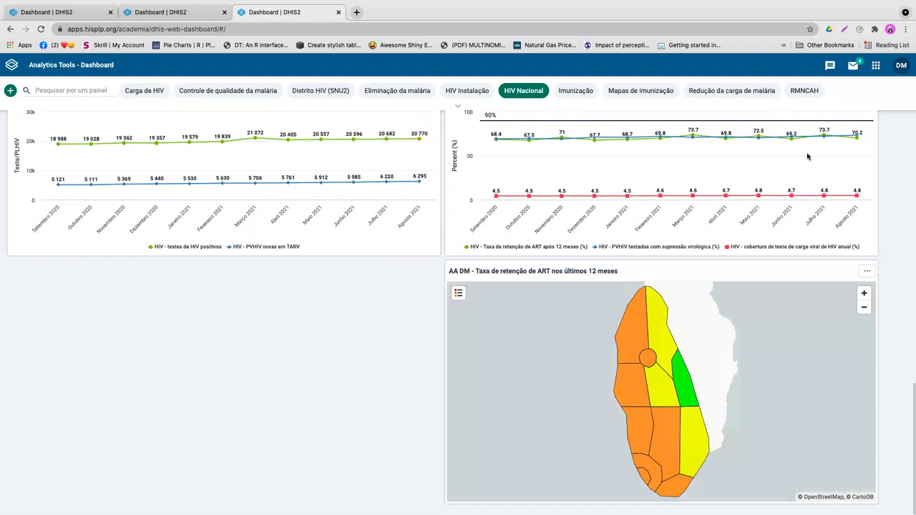
{"action": "left_click", "coordinate": [867, 271]}
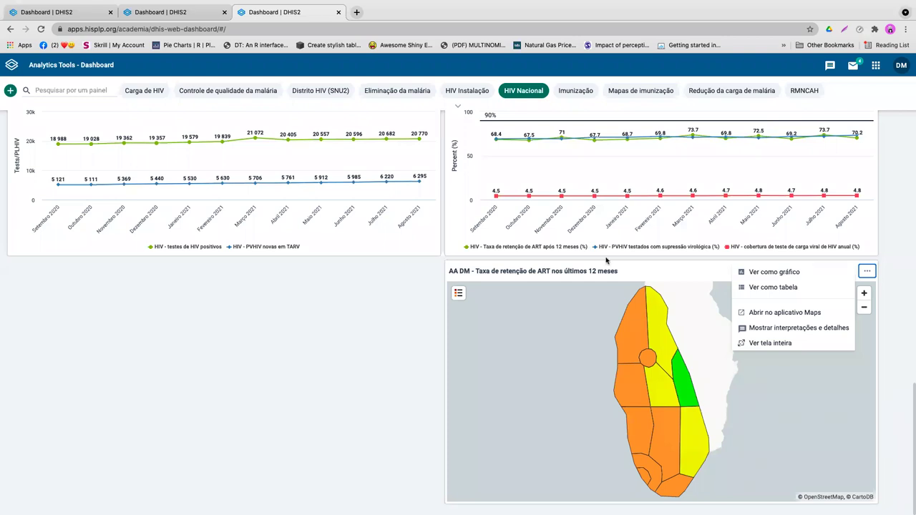
{"action": "left_click", "coordinate": [773, 327]}
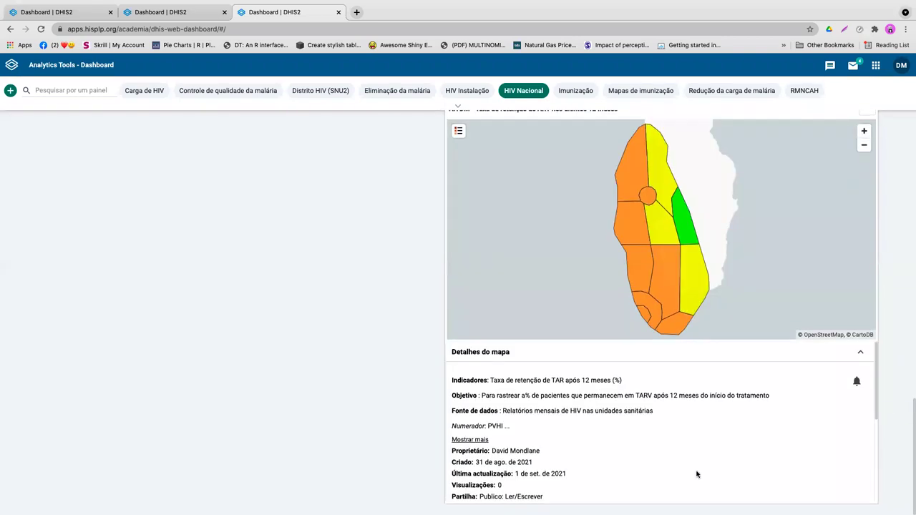
{"action": "scroll", "coordinate": [644, 479], "scroll_direction": "down", "scroll_amount": 5}
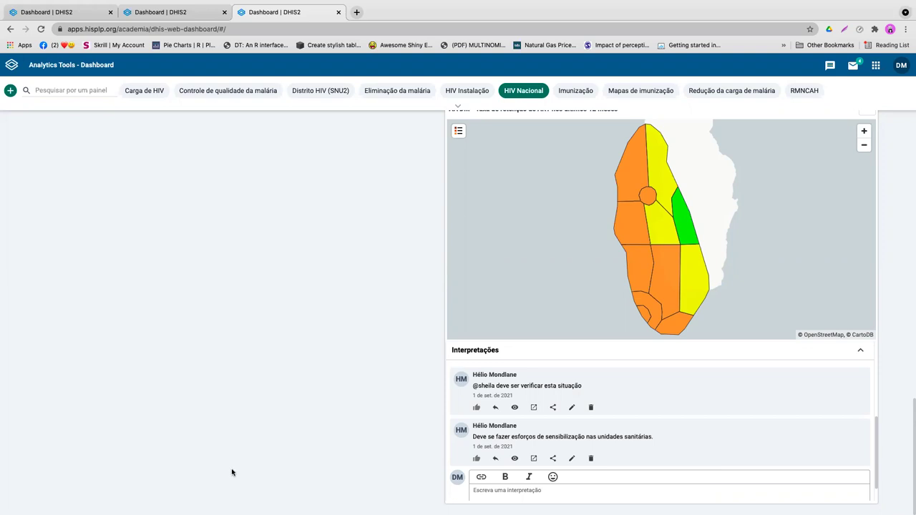
{"action": "left_click", "coordinate": [187, 28]}
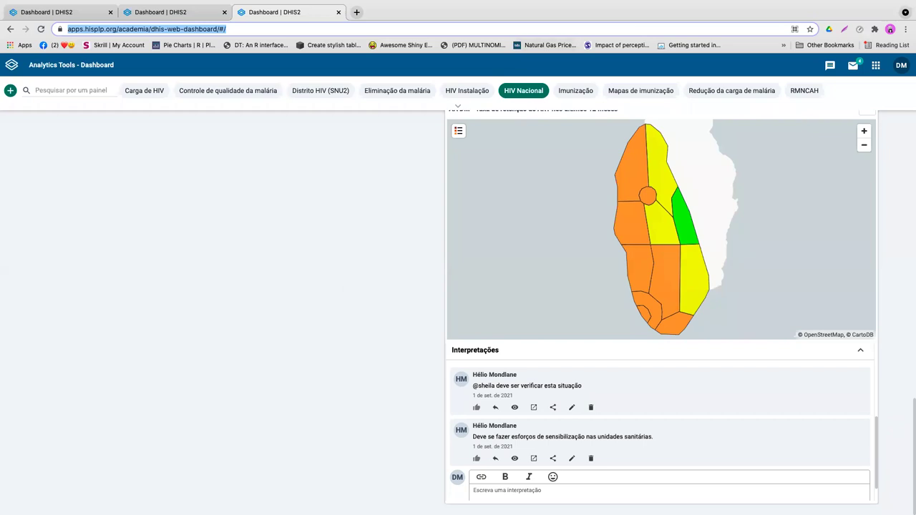
{"action": "key", "text": "super+Tab"}
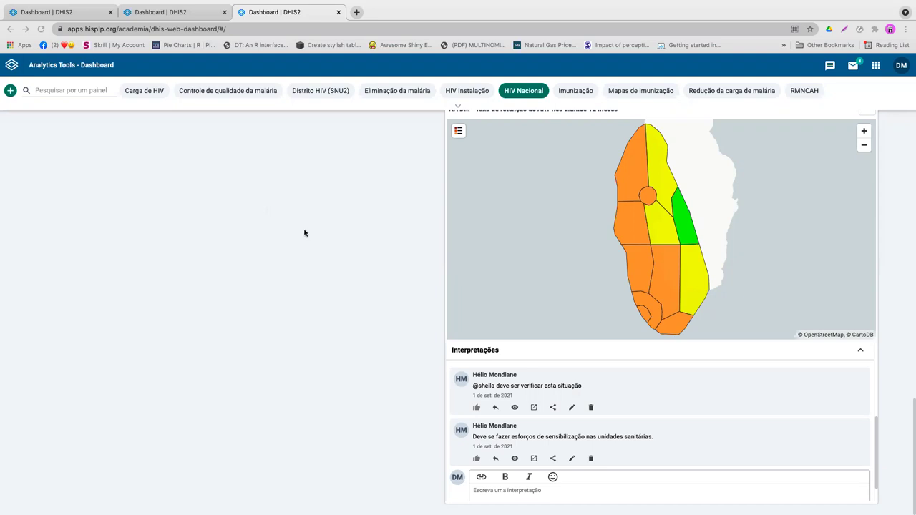
{"action": "scroll", "coordinate": [361, 194], "scroll_direction": "up", "scroll_amount": 1}
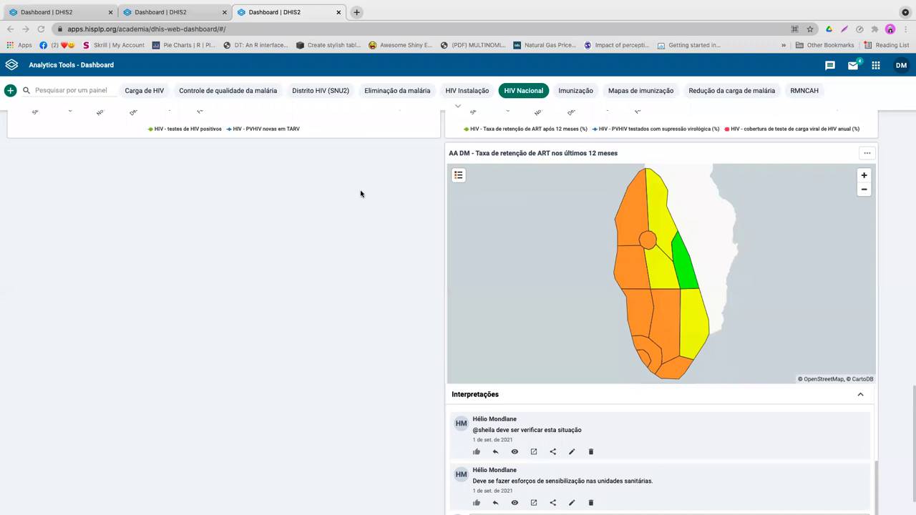
- Start a new private message in the Messaging app and search for a recipient by first name
{"action": "left_click", "coordinate": [852, 66]}
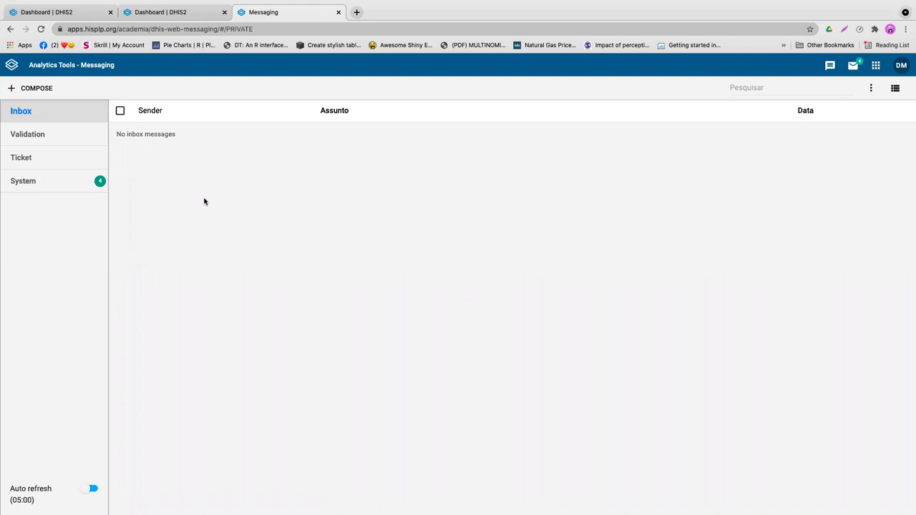
{"action": "left_click", "coordinate": [36, 89]}
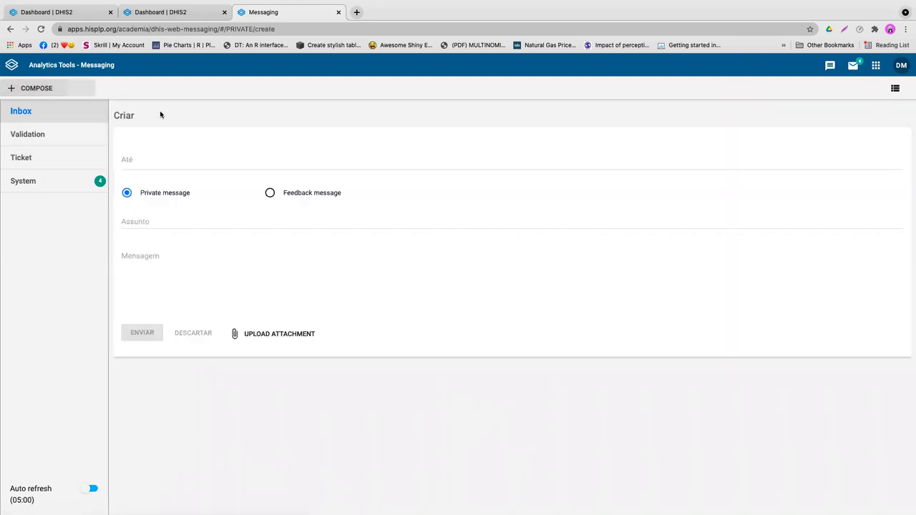
{"action": "left_click", "coordinate": [170, 159]}
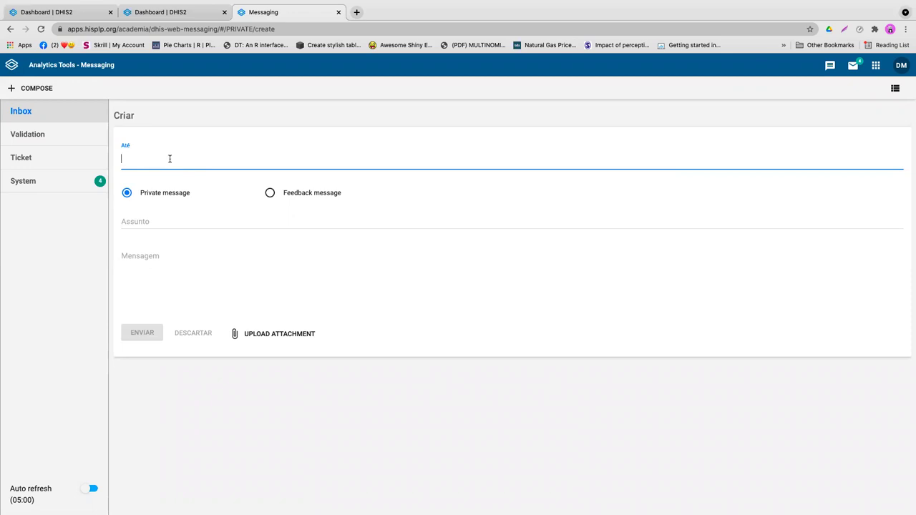
{"action": "type", "text": "davi"}
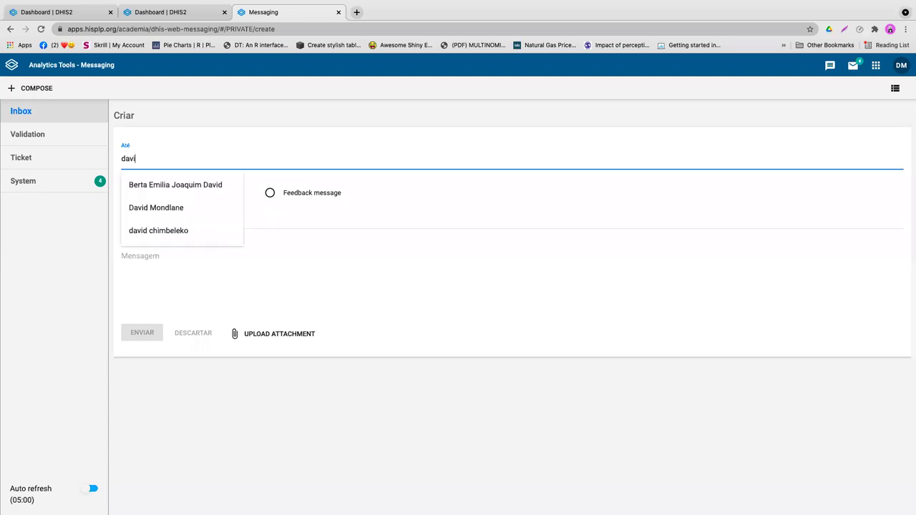
{"action": "key", "text": "BackSpace"}
{"action": "key", "text": "BackSpace"}
{"action": "key", "text": "BackSpace"}
{"action": "key", "text": "BackSpace"}
{"action": "left_click", "coordinate": [289, 214]}
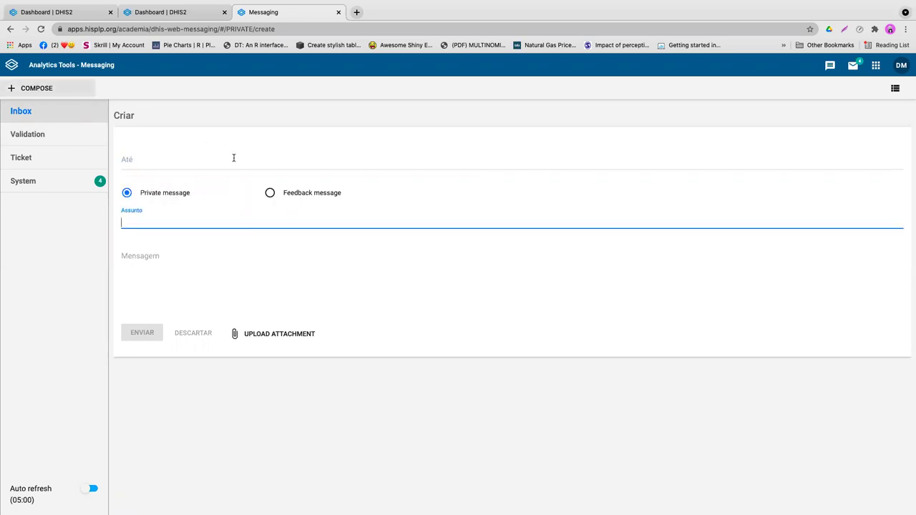
- Add a colleague from the suggested users as the message recipient and enter the subject "Verificação de indicores"
{"action": "left_click", "coordinate": [160, 163]}
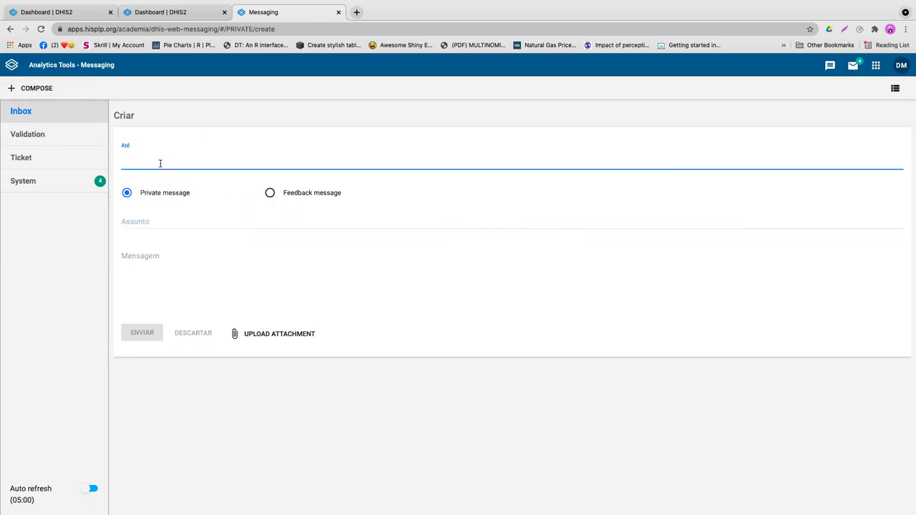
{"action": "type", "text": "david"}
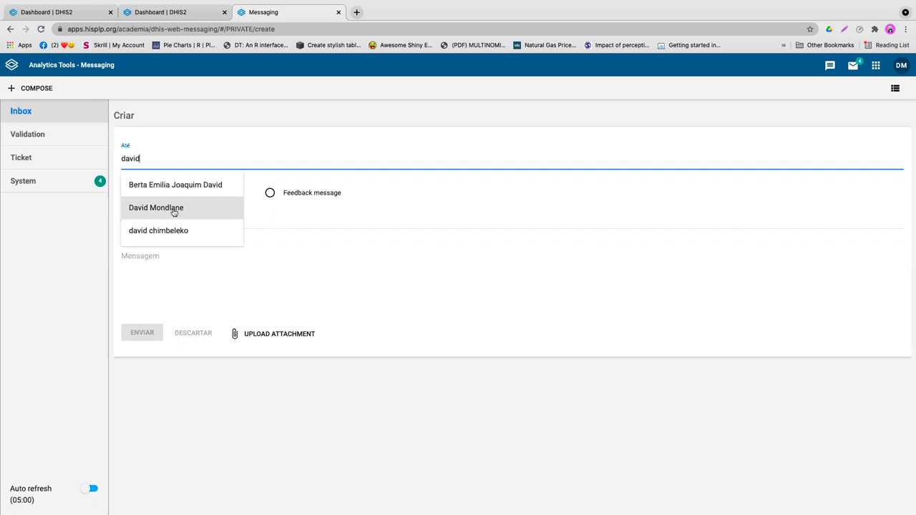
{"action": "double_click", "coordinate": [132, 164]}
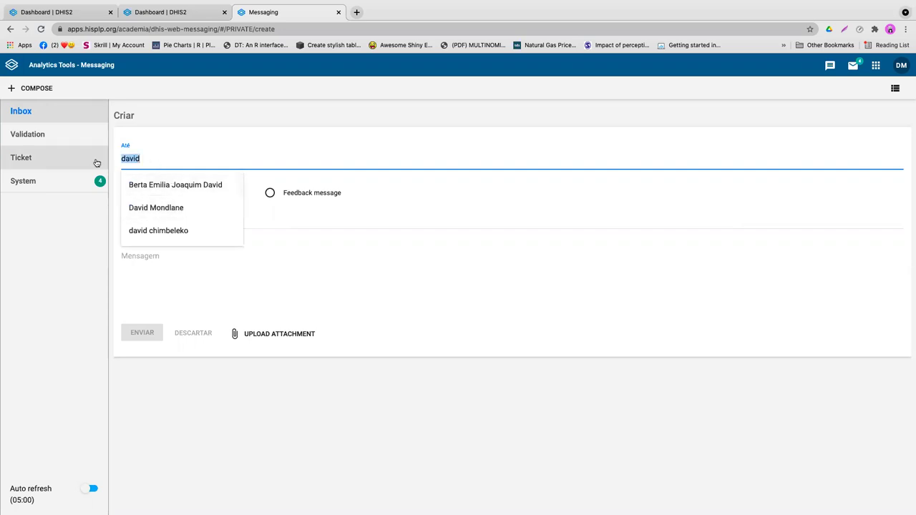
{"action": "type", "text": "h"}
{"action": "key", "text": "BackSpace"}
{"action": "type", "text": "héli"}
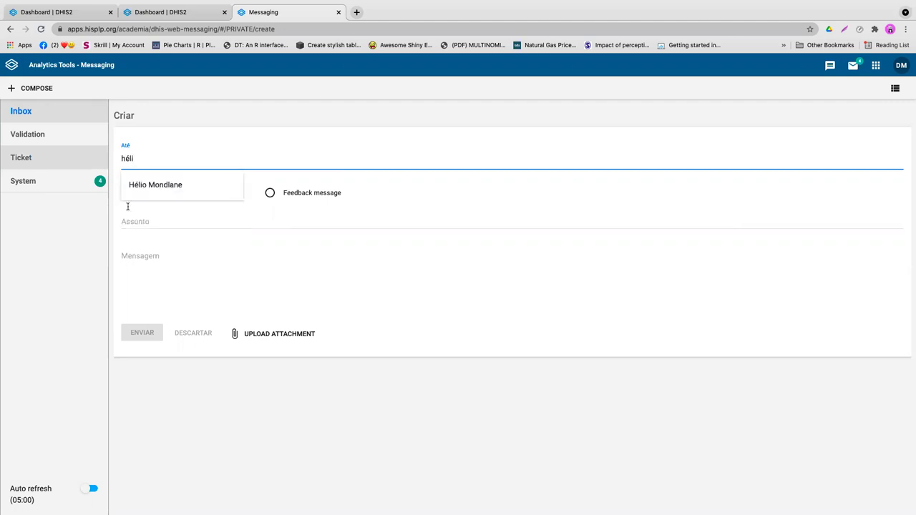
{"action": "left_click", "coordinate": [164, 186]}
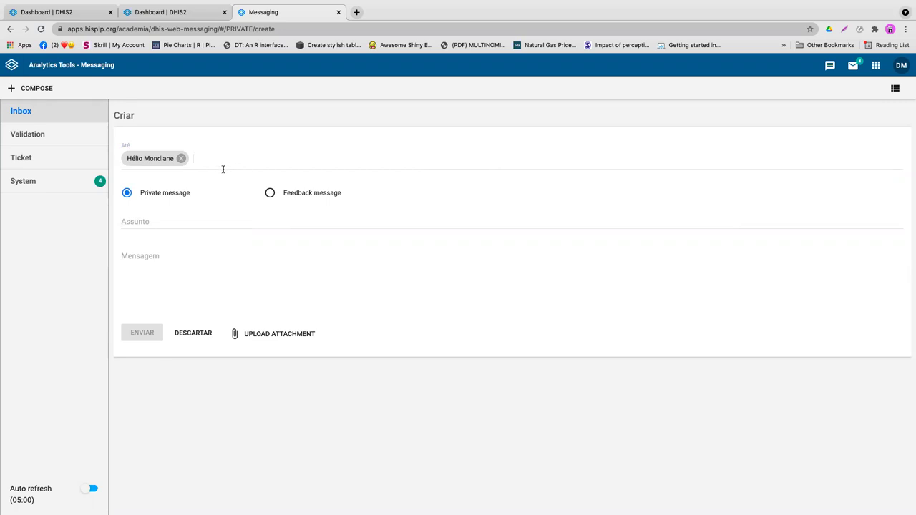
{"action": "left_click", "coordinate": [183, 224]}
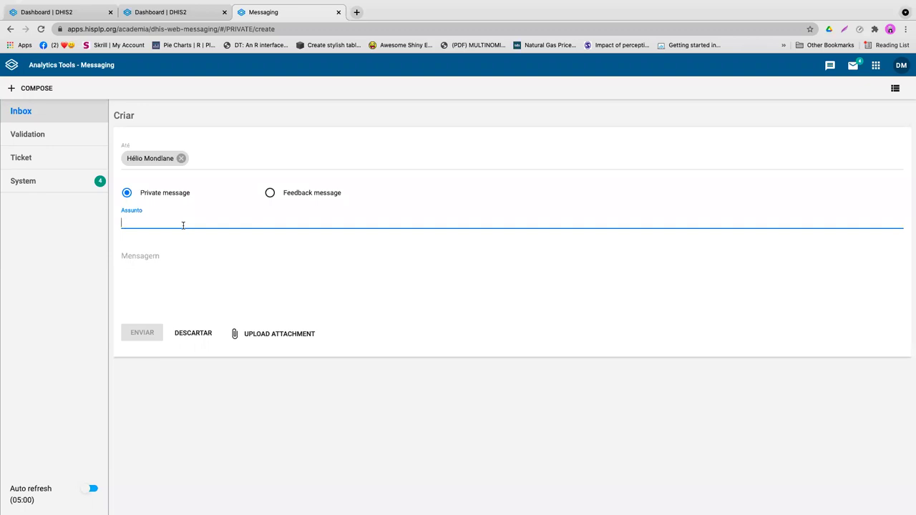
{"action": "type", "text": "Verificação de indicores"}
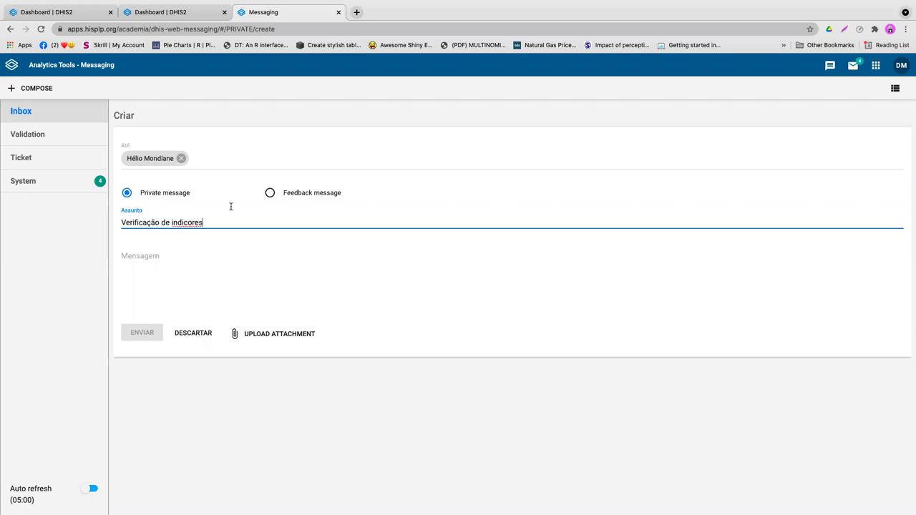
- Replace the message recipient with two other colleagues picked from the suggested users
{"action": "left_click", "coordinate": [200, 158]}
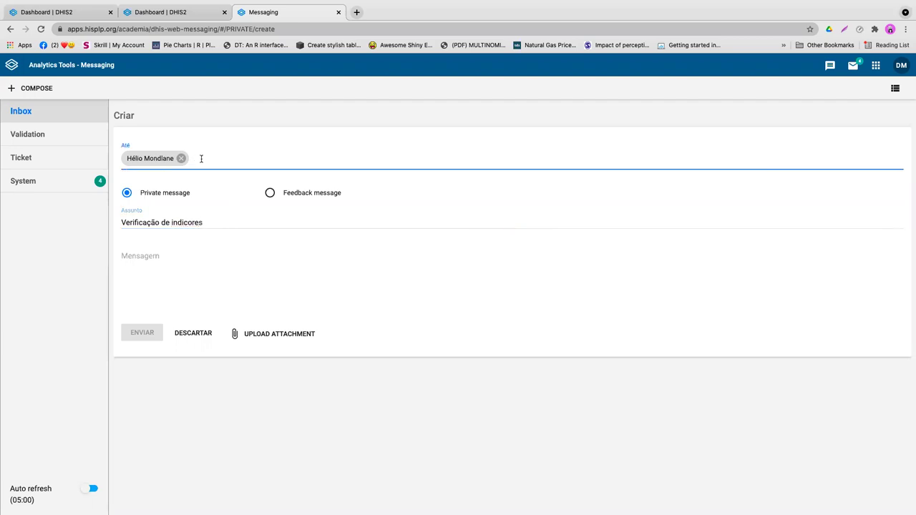
{"action": "key", "text": "BackSpace"}
{"action": "key", "text": "BackSpace"}
{"action": "type", "text": "domingo"}
{"action": "key", "text": "BackSpace"}
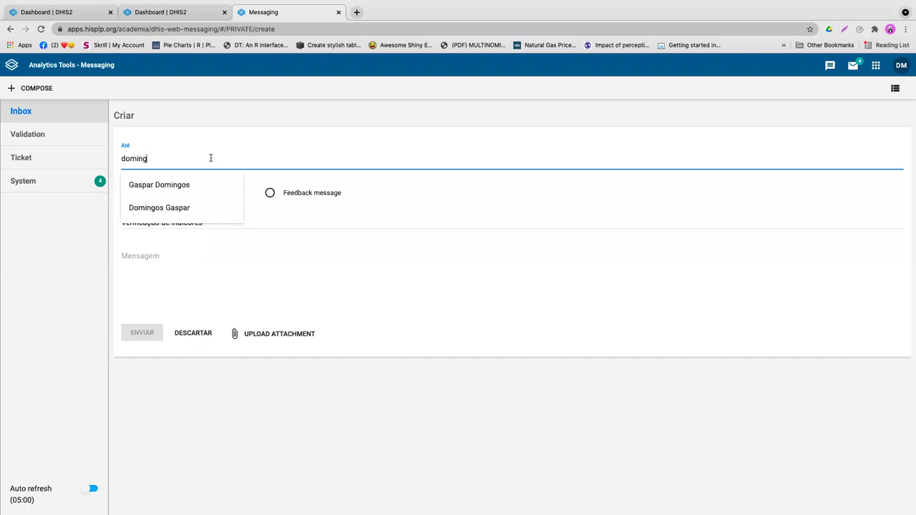
{"action": "left_click", "coordinate": [178, 208]}
{"action": "type", "text": "davi"}
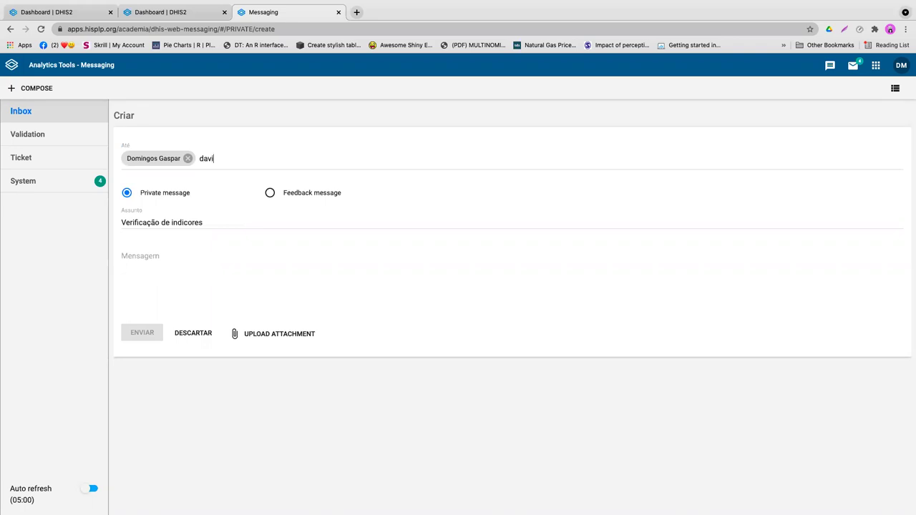
{"action": "left_click", "coordinate": [223, 208]}
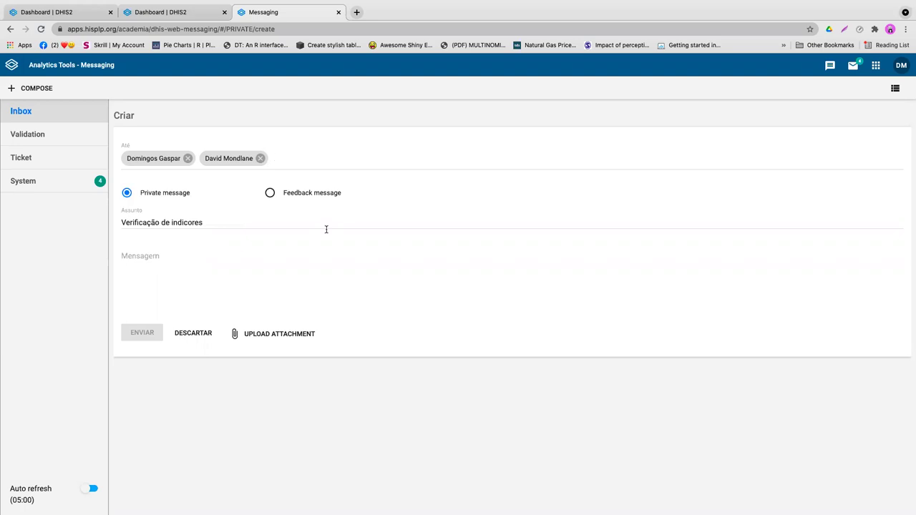
- Remove both recipients and clear the subject of the message draft
{"action": "left_click", "coordinate": [261, 159]}
{"action": "left_click", "coordinate": [187, 158]}
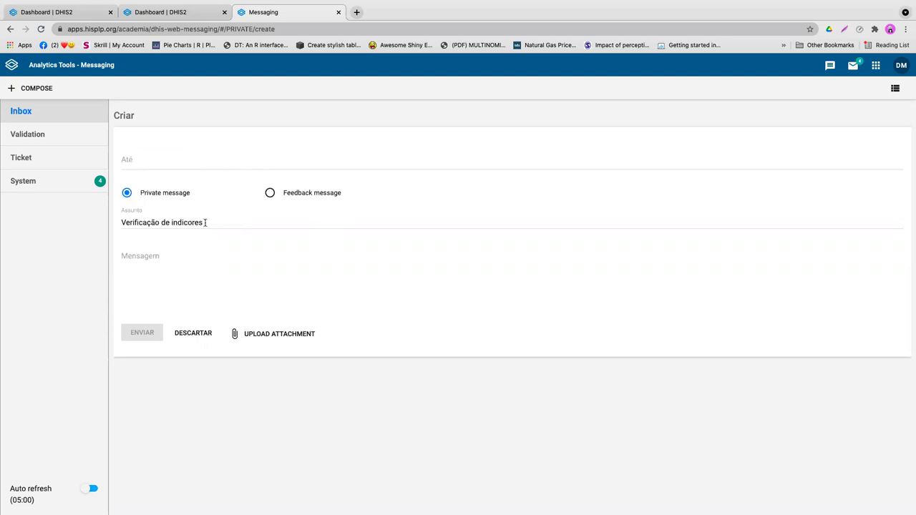
{"action": "triple_click", "coordinate": [206, 223]}
{"action": "key", "text": "BackSpace"}
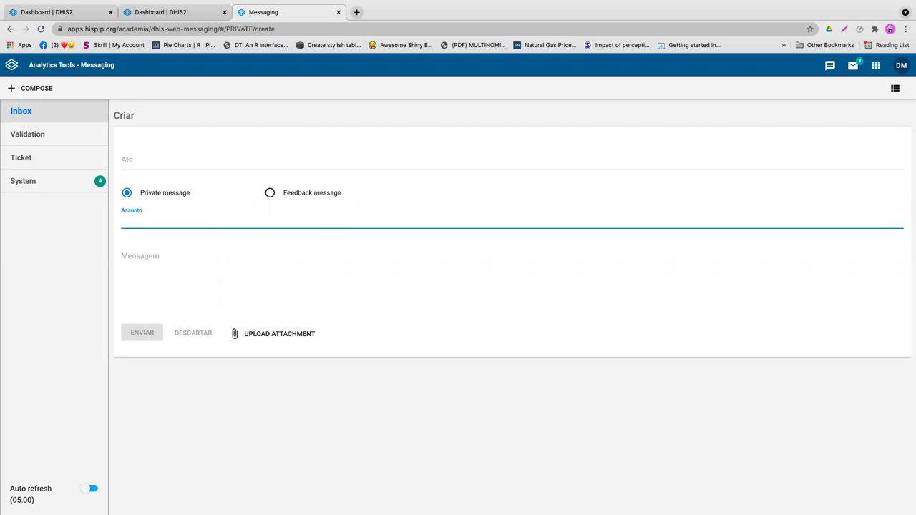
- Return to the HIV Nacional dashboard, open the HIV cascade by gender chart in Data Visualizer, and show its interpretations and details
{"action": "left_click", "coordinate": [12, 65]}
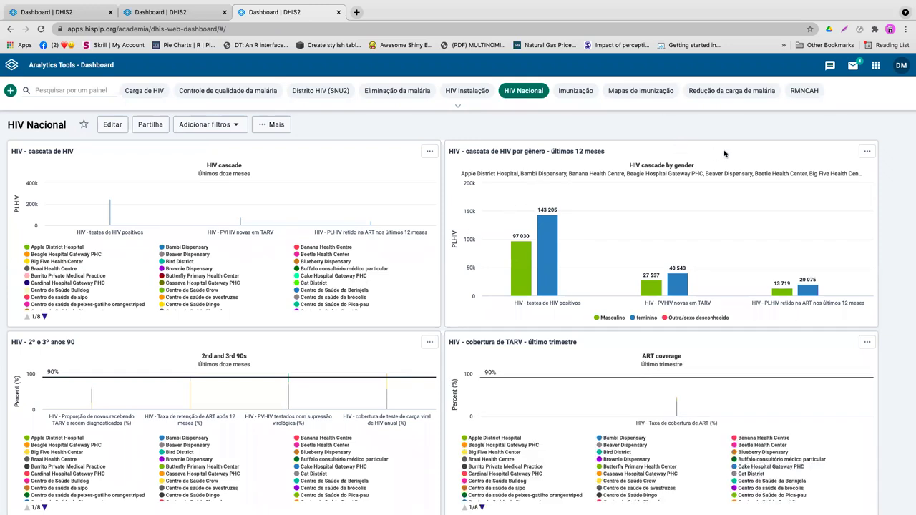
{"action": "left_click", "coordinate": [866, 153]}
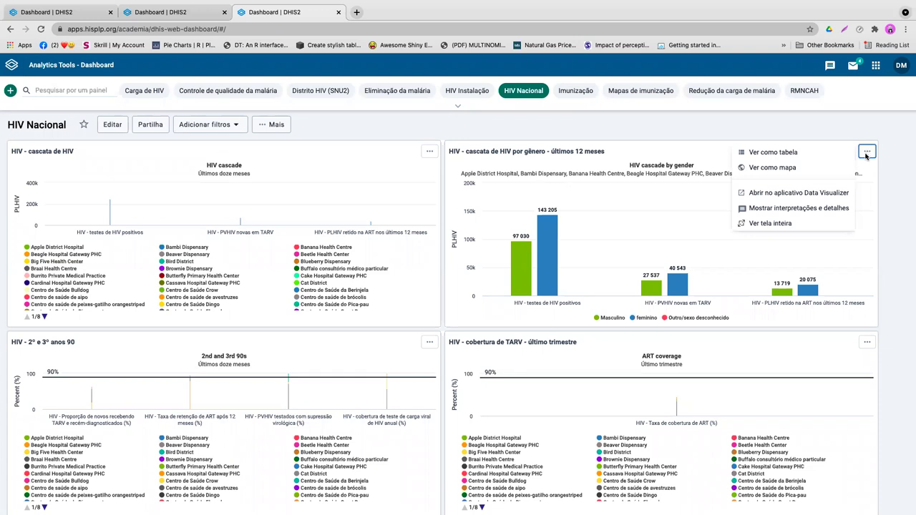
{"action": "left_click", "coordinate": [777, 193]}
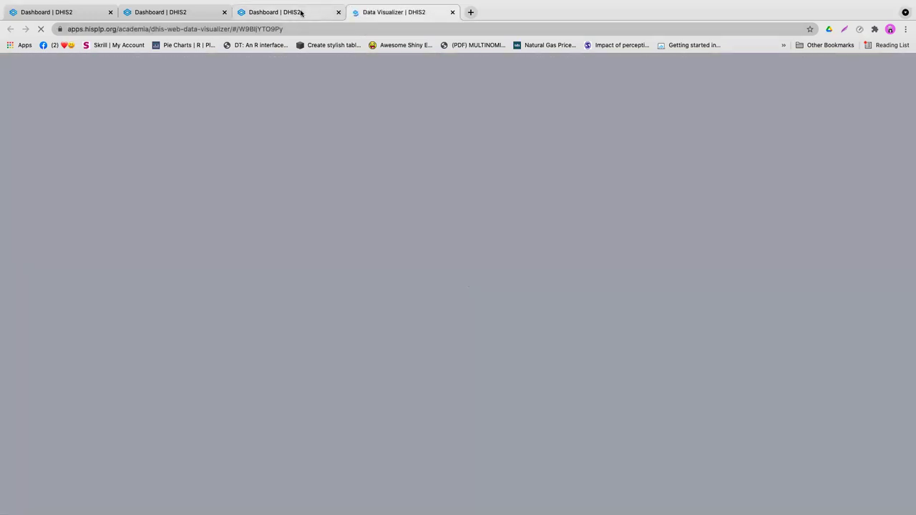
{"action": "left_click", "coordinate": [293, 12]}
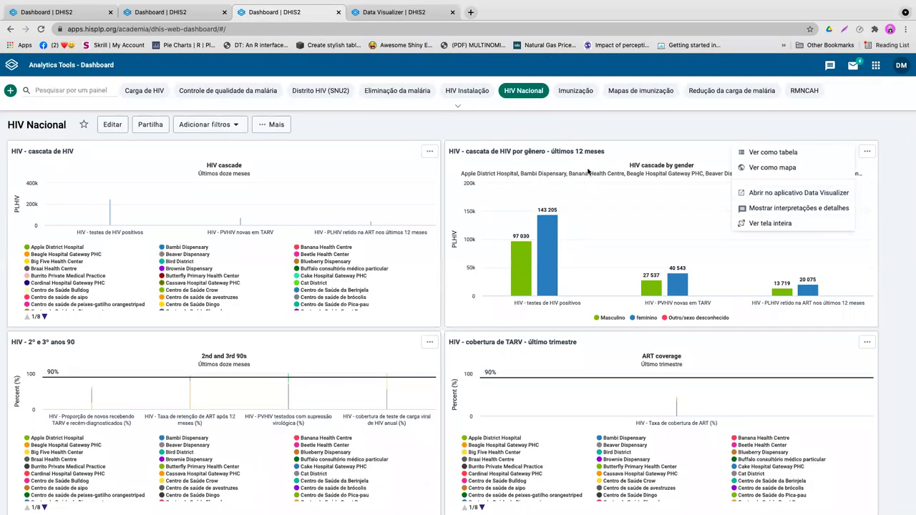
{"action": "left_click", "coordinate": [412, 14]}
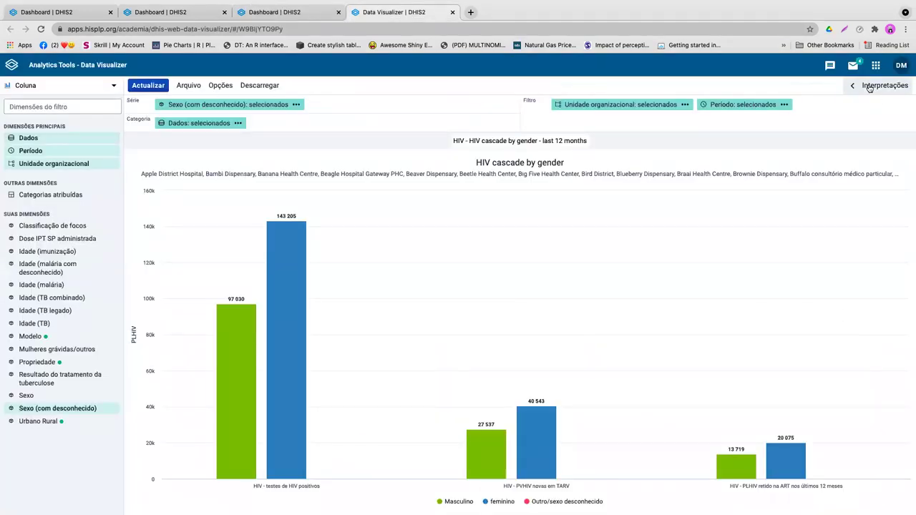
{"action": "left_click", "coordinate": [871, 86]}
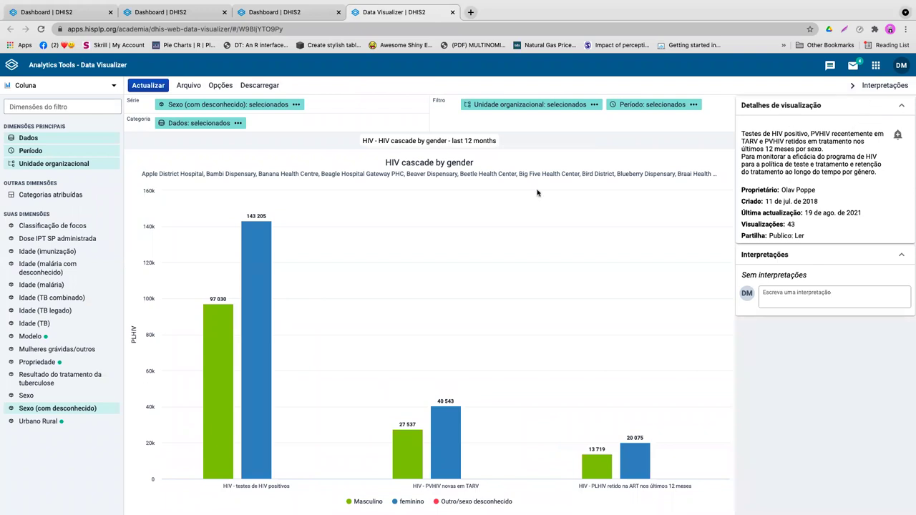
- Check the chart's name and full description in the rename dialog without editing them, and return to the HIV Nacional dashboard
{"action": "left_click", "coordinate": [188, 85]}
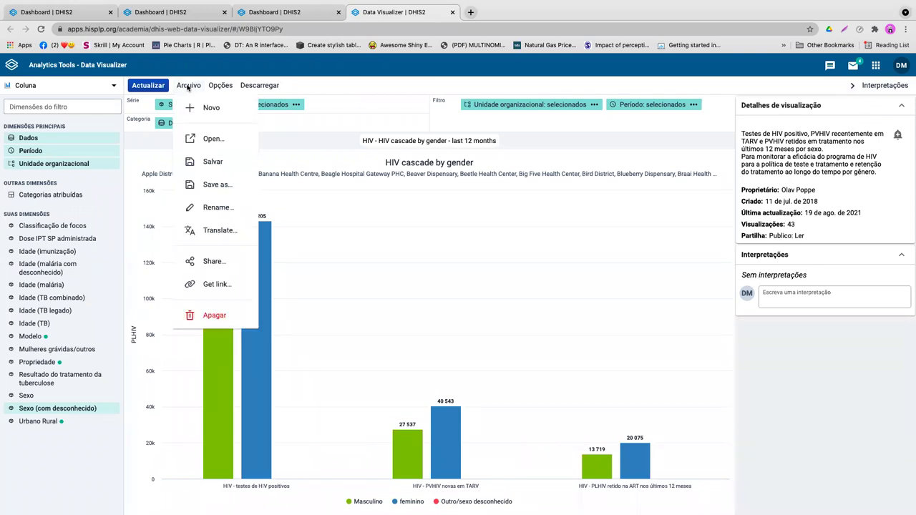
{"action": "left_click", "coordinate": [217, 207]}
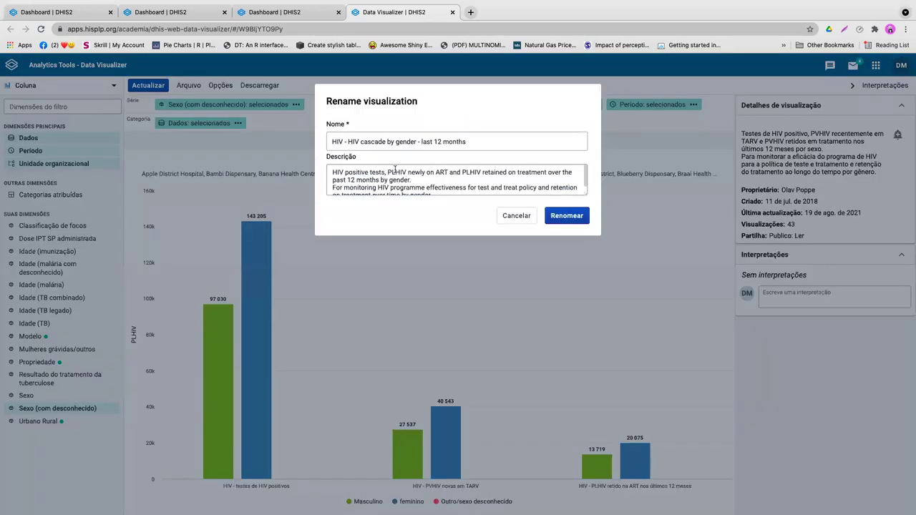
{"action": "scroll", "coordinate": [389, 172], "scroll_direction": "down", "scroll_amount": 2}
{"action": "scroll", "coordinate": [390, 172], "scroll_direction": "up", "scroll_amount": 2}
{"action": "scroll", "coordinate": [450, 172], "scroll_direction": "down", "scroll_amount": 1}
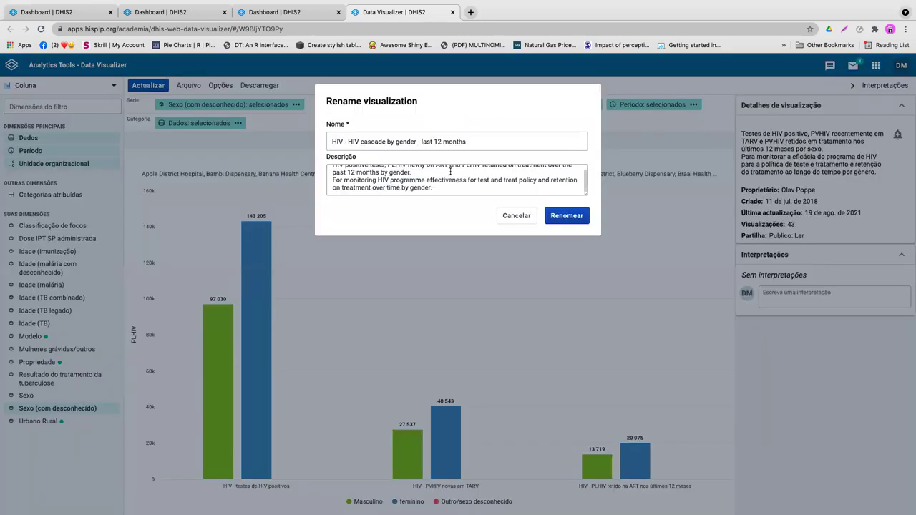
{"action": "left_click", "coordinate": [517, 216]}
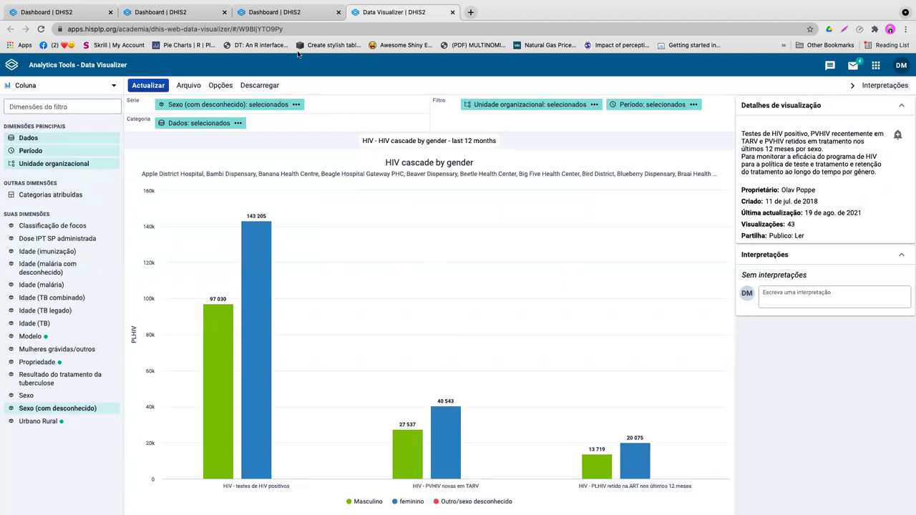
{"action": "left_click", "coordinate": [276, 14]}
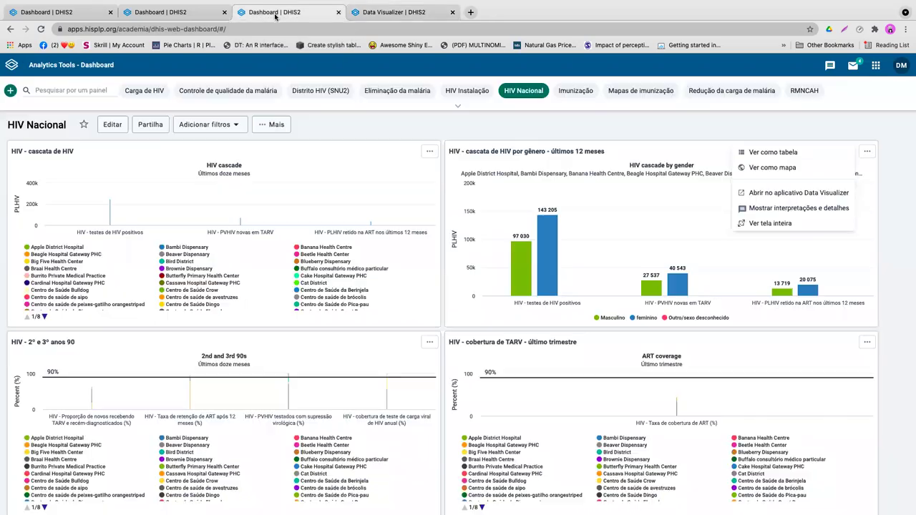
{"action": "left_click", "coordinate": [568, 131]}
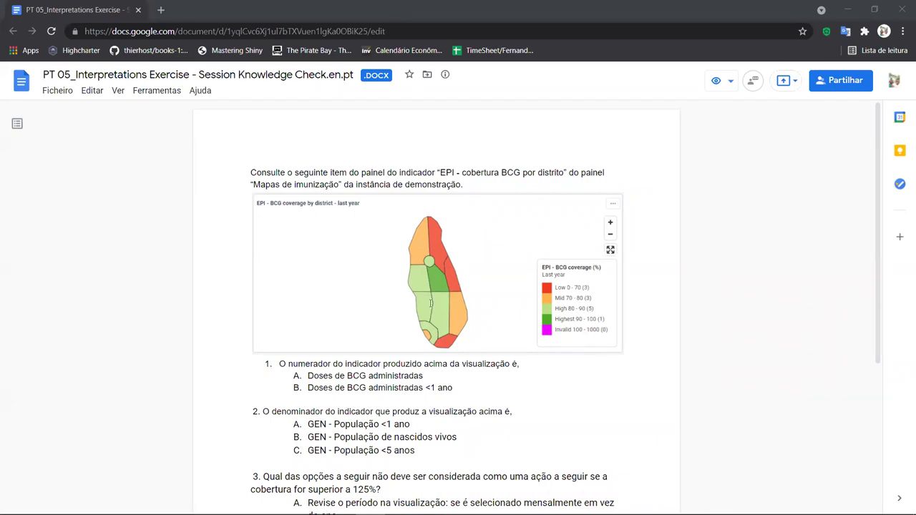
- In the Google Docs interpretations exercise, examine the instruction naming the "Mapas de imunização" dashboard and the "EPI - cobertura BCG por distrito" item
{"action": "double_click", "coordinate": [299, 188]}
{"action": "double_click", "coordinate": [271, 184]}
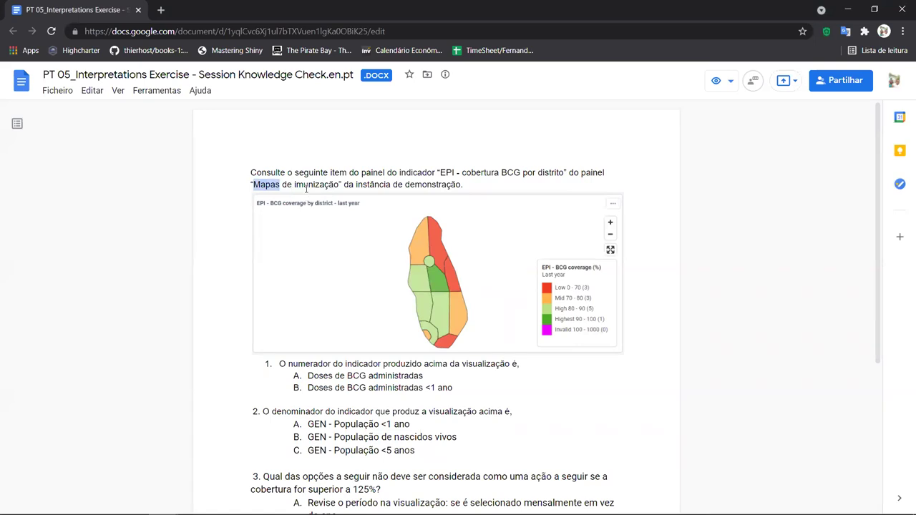
{"action": "double_click", "coordinate": [308, 186]}
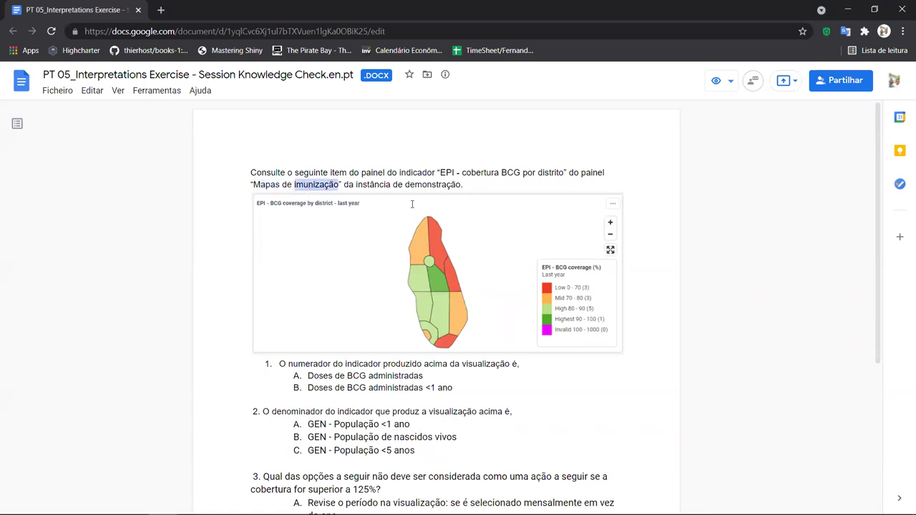
{"action": "left_click_drag", "start_coordinate": [461, 170], "coordinate": [561, 195]}
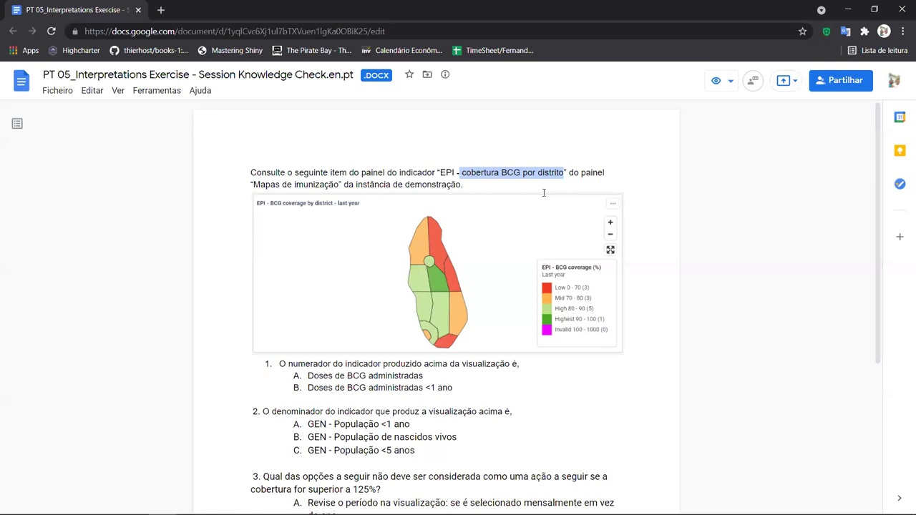
{"action": "left_click", "coordinate": [476, 141]}
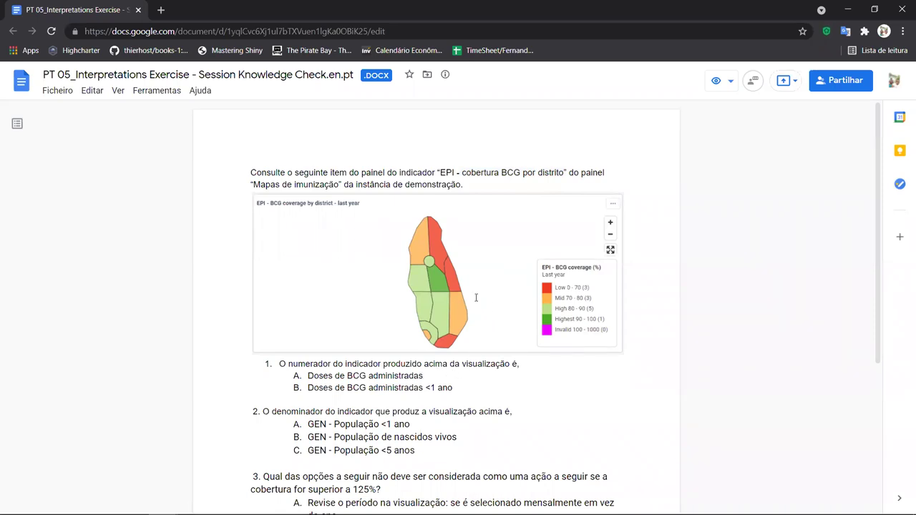
- Read the four exercise questions on the indicator's numerator and denominator, coverage above 125%, and coverage below 90%
{"action": "scroll", "coordinate": [444, 301], "scroll_direction": "down", "scroll_amount": 3}
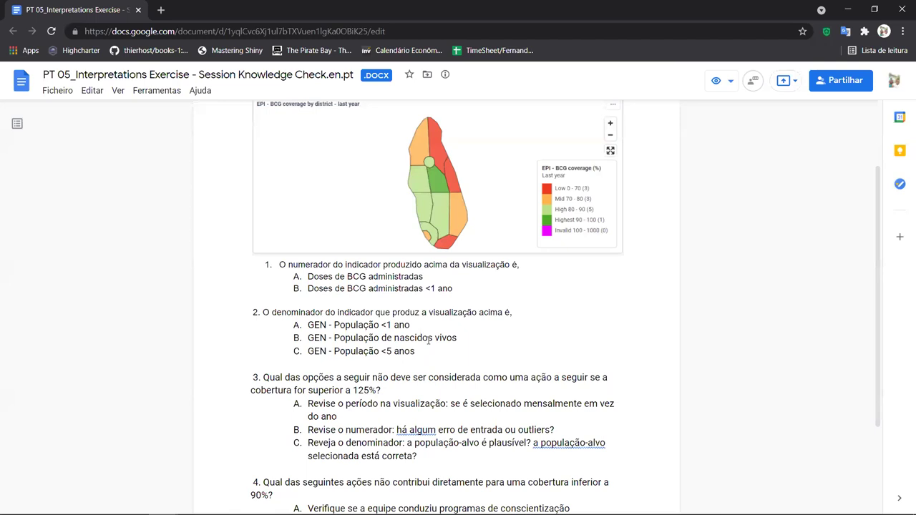
{"action": "scroll", "coordinate": [458, 369], "scroll_direction": "up", "scroll_amount": 2}
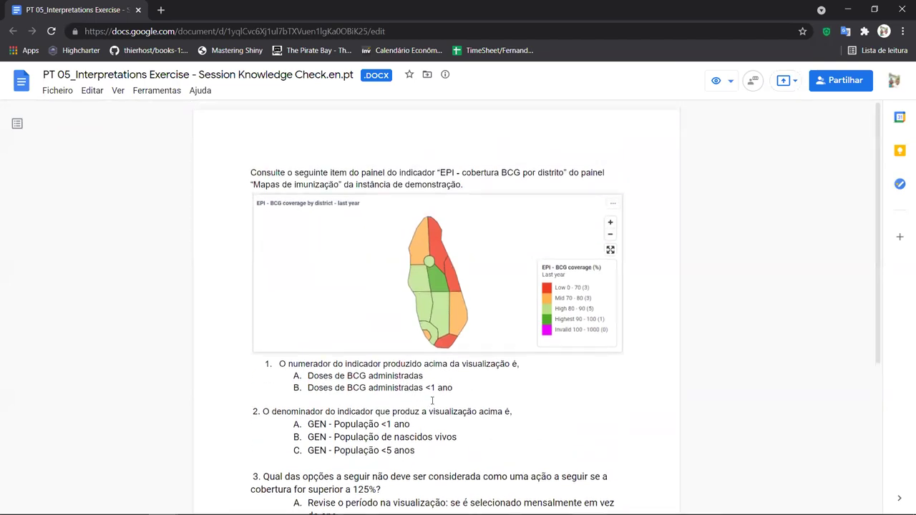
{"action": "scroll", "coordinate": [366, 380], "scroll_direction": "down", "scroll_amount": 2}
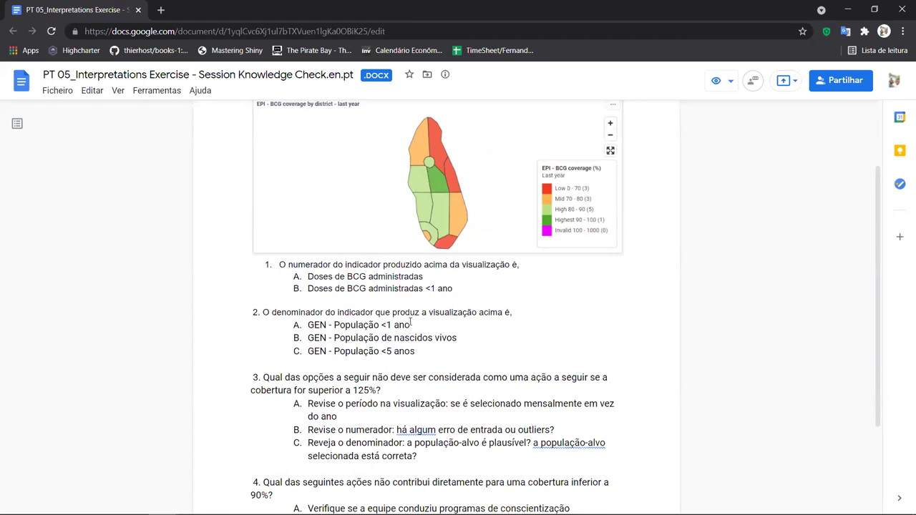
{"action": "scroll", "coordinate": [458, 308], "scroll_direction": "up", "scroll_amount": 2}
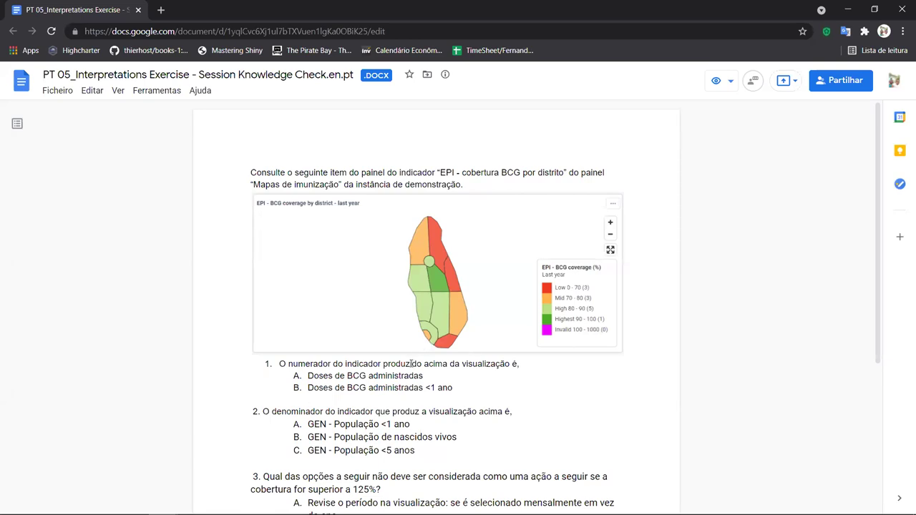
{"action": "scroll", "coordinate": [412, 364], "scroll_direction": "down", "scroll_amount": 3}
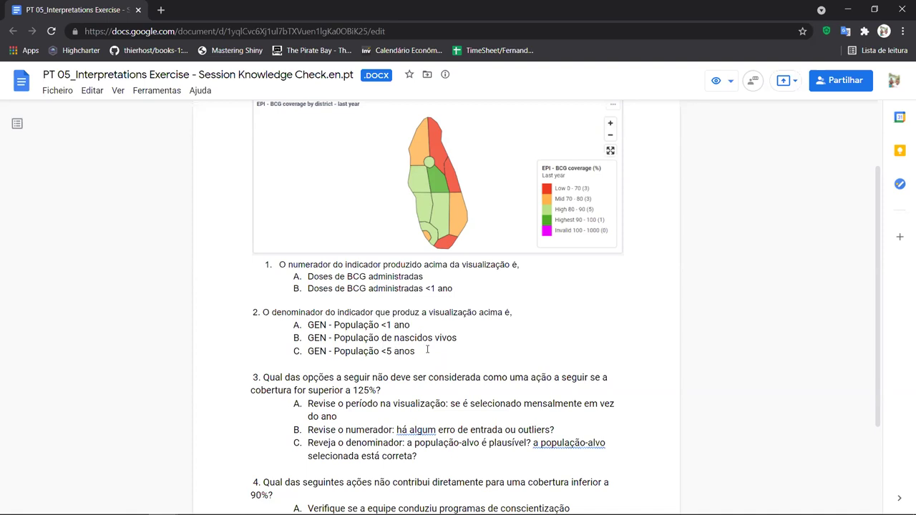
{"action": "scroll", "coordinate": [428, 349], "scroll_direction": "down", "scroll_amount": 3}
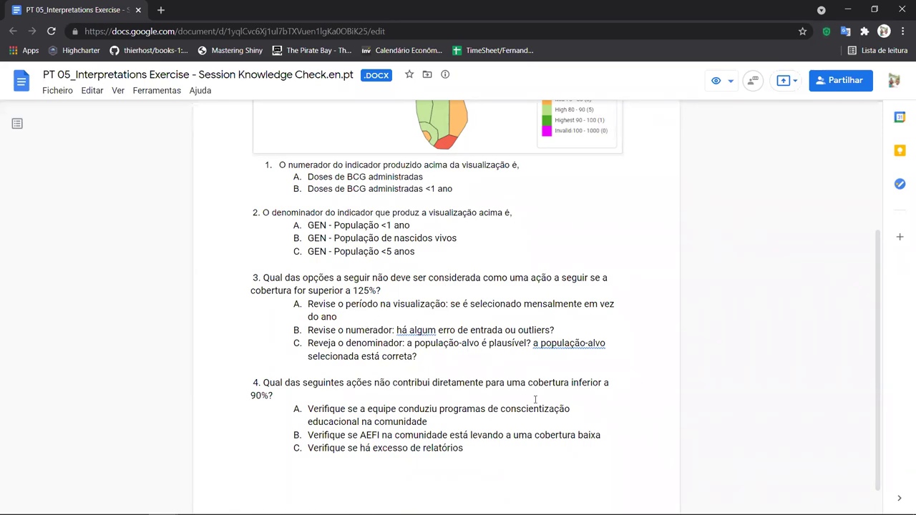
{"action": "left_click_drag", "start_coordinate": [308, 290], "coordinate": [370, 290]}
{"action": "left_click", "coordinate": [418, 289]}
{"action": "scroll", "coordinate": [435, 383], "scroll_direction": "down", "scroll_amount": 1}
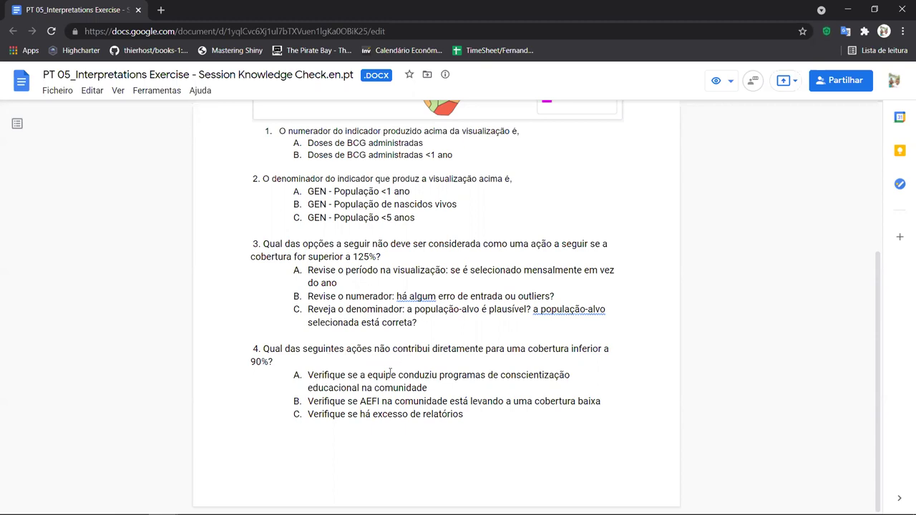
- Review the BCG coverage map together with all the exercise questions and their answer options once more
{"action": "scroll", "coordinate": [417, 347], "scroll_direction": "up", "scroll_amount": 2}
{"action": "scroll", "coordinate": [417, 347], "scroll_direction": "up", "scroll_amount": 2}
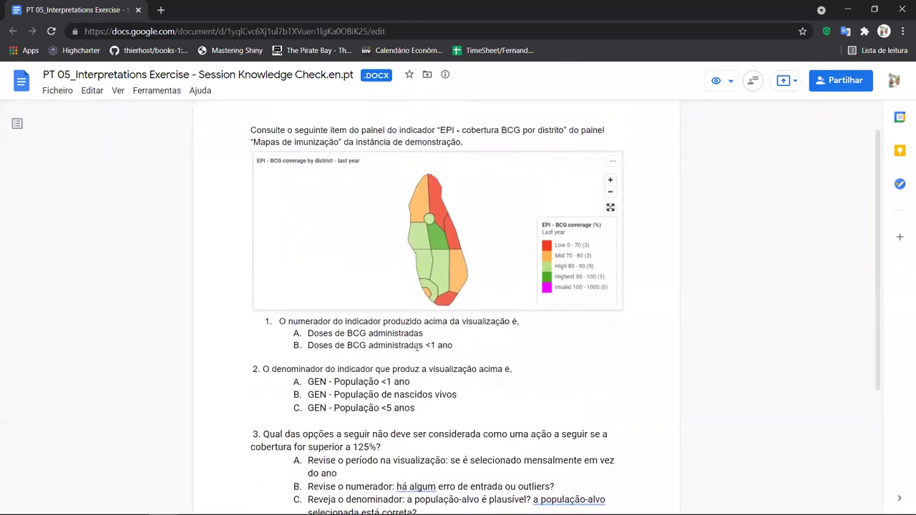
{"action": "scroll", "coordinate": [421, 348], "scroll_direction": "down", "scroll_amount": 2}
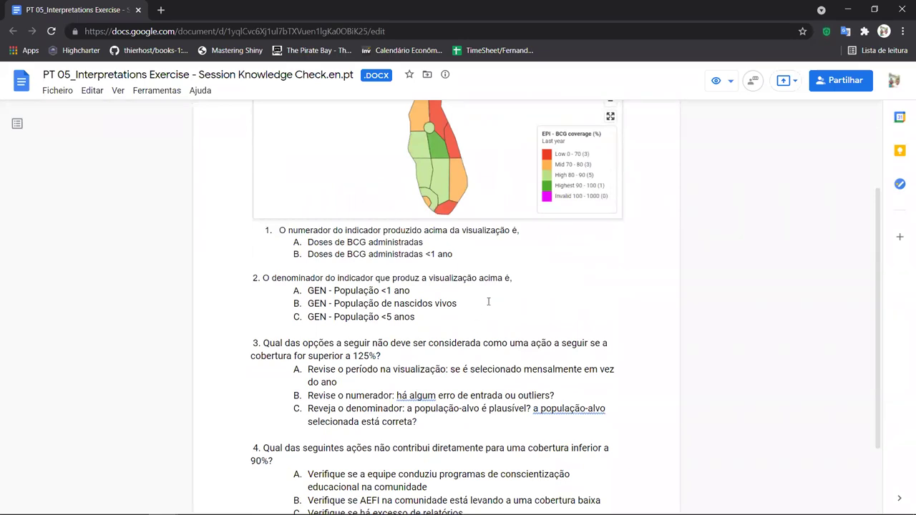
{"action": "scroll", "coordinate": [393, 290], "scroll_direction": "up", "scroll_amount": 3}
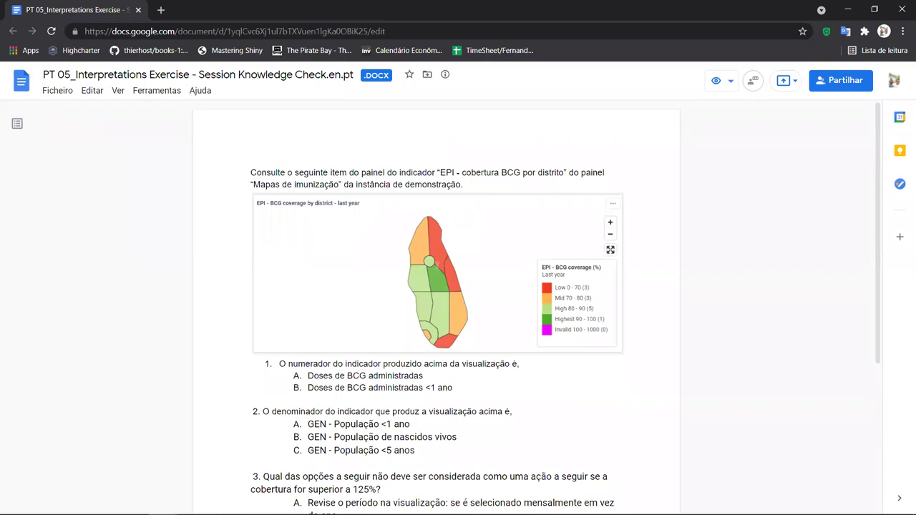
{"action": "scroll", "coordinate": [453, 327], "scroll_direction": "down", "scroll_amount": 2}
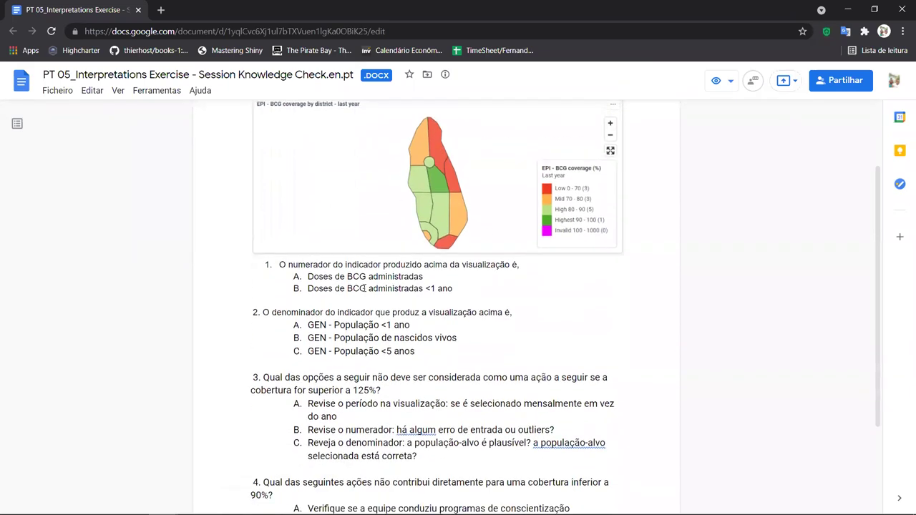
{"action": "scroll", "coordinate": [483, 284], "scroll_direction": "up", "scroll_amount": 2}
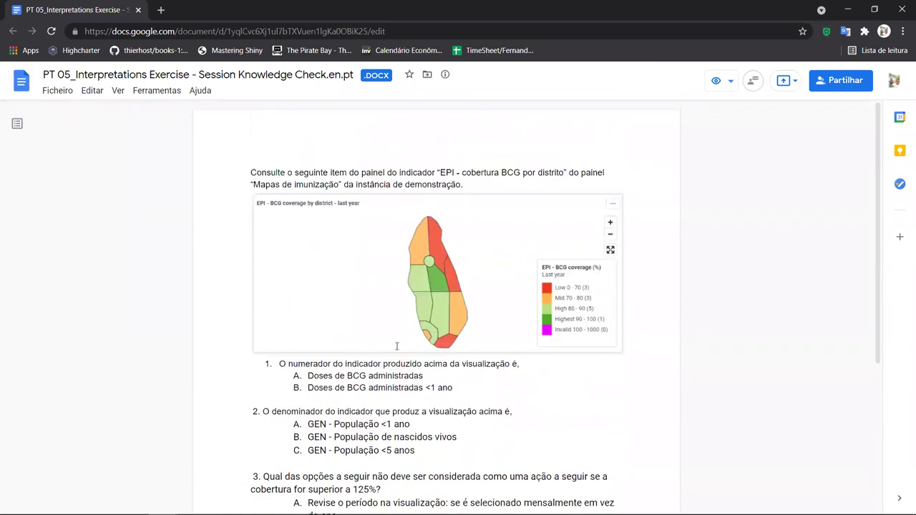
{"action": "scroll", "coordinate": [403, 308], "scroll_direction": "down", "scroll_amount": 2}
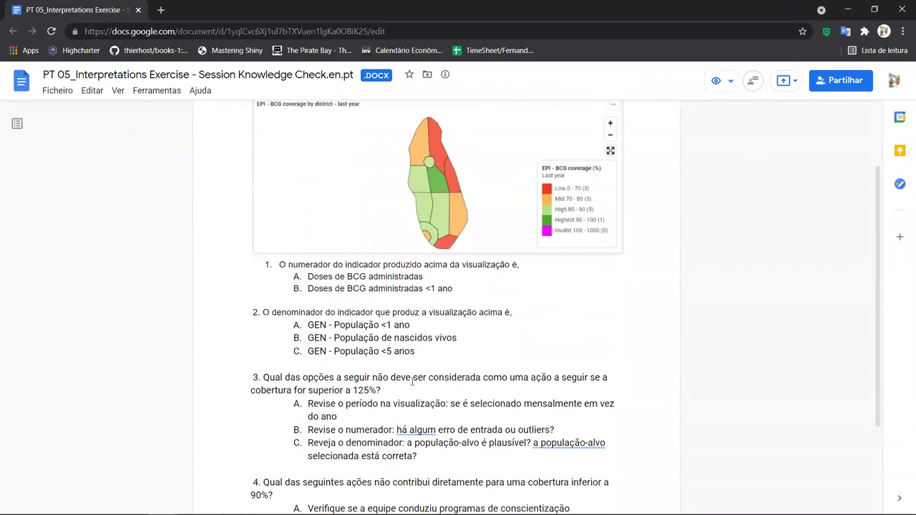
{"action": "scroll", "coordinate": [412, 381], "scroll_direction": "down", "scroll_amount": 3}
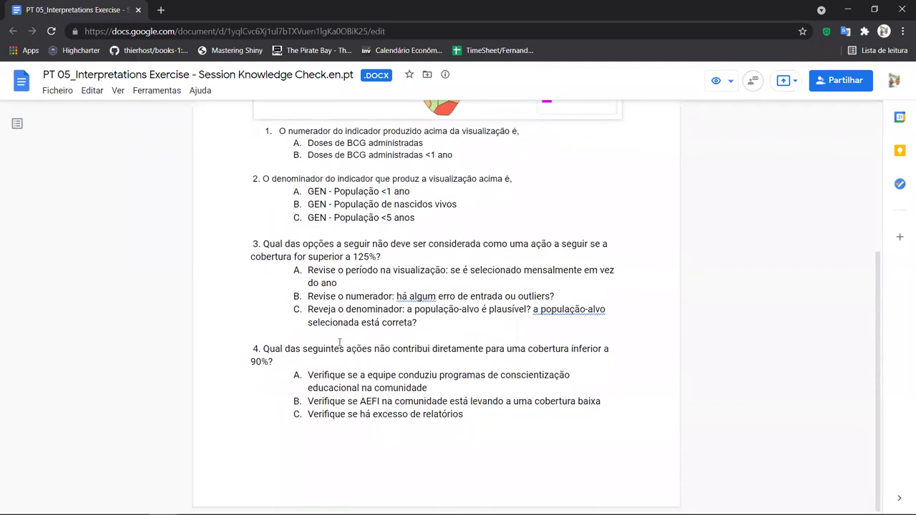
{"action": "scroll", "coordinate": [420, 381], "scroll_direction": "up", "scroll_amount": 5}
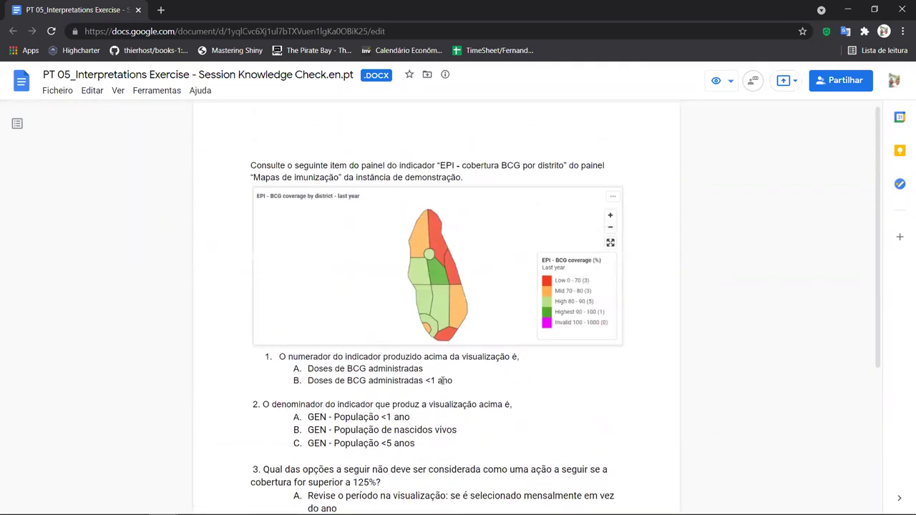